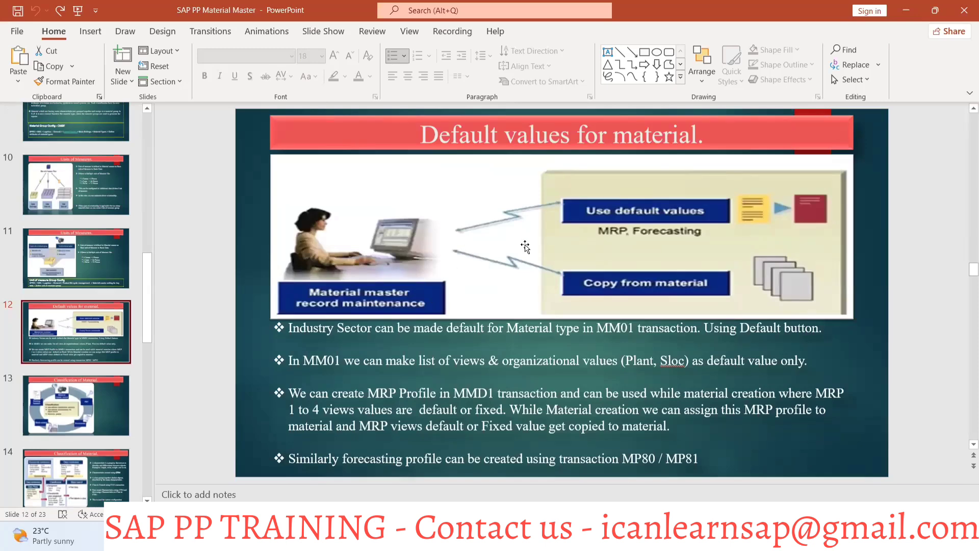
# Switch to the SAP window with the new unit-of-measure group entries and return to the Define Units of Measure Groups overview.
pyautogui.hotkey('alt', 'Tab')
pyautogui.hotkey('alt', 'Tab')
pyautogui.hotkey('alt', 'shift', 'Tab')
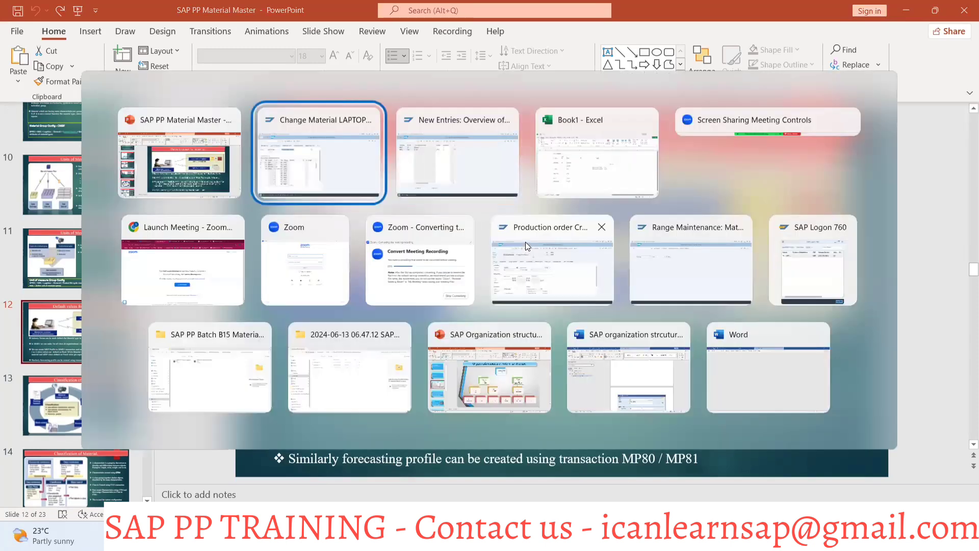
pyautogui.hotkey('alt', 'Tab')
pyautogui.hotkey('alt', 'Tab')
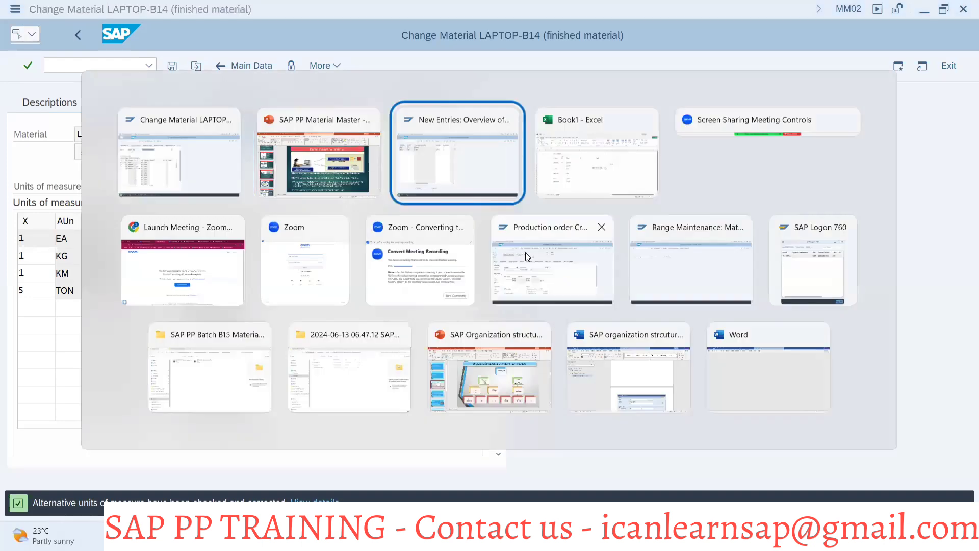
pyautogui.click(33, 38)
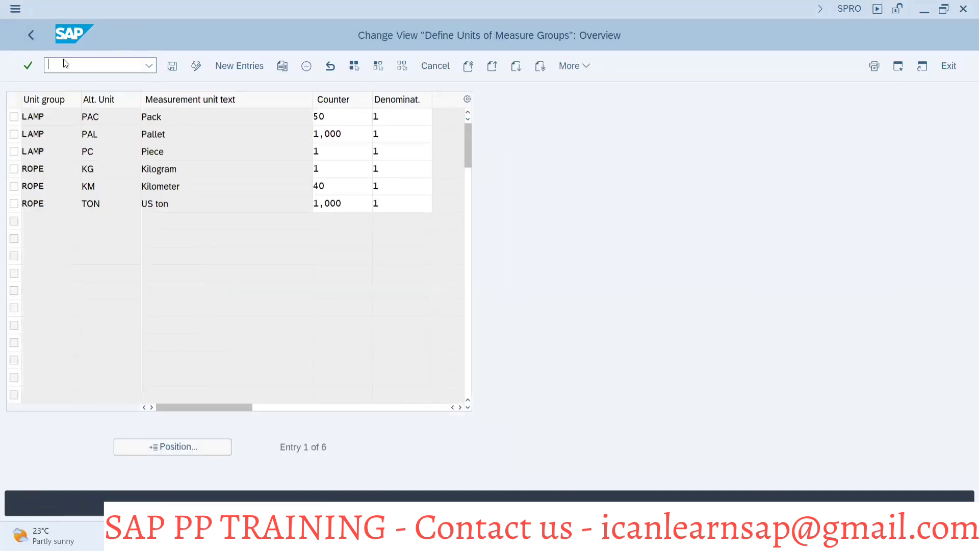
# Switch to the LAPTOP-B14 change session, leave the material saving its changes, and bring up its view selection.
pyautogui.hotkey('alt', 'Tab')
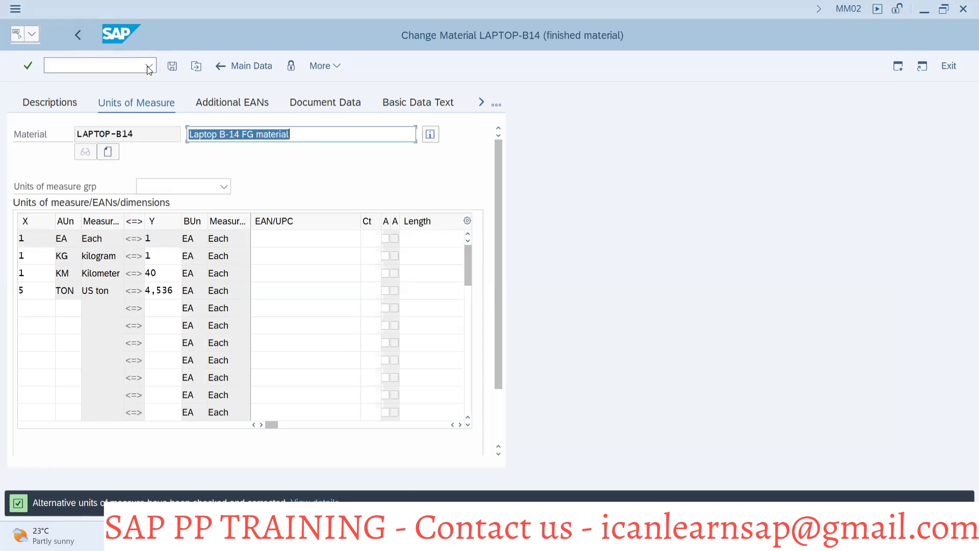
pyautogui.click(80, 36)
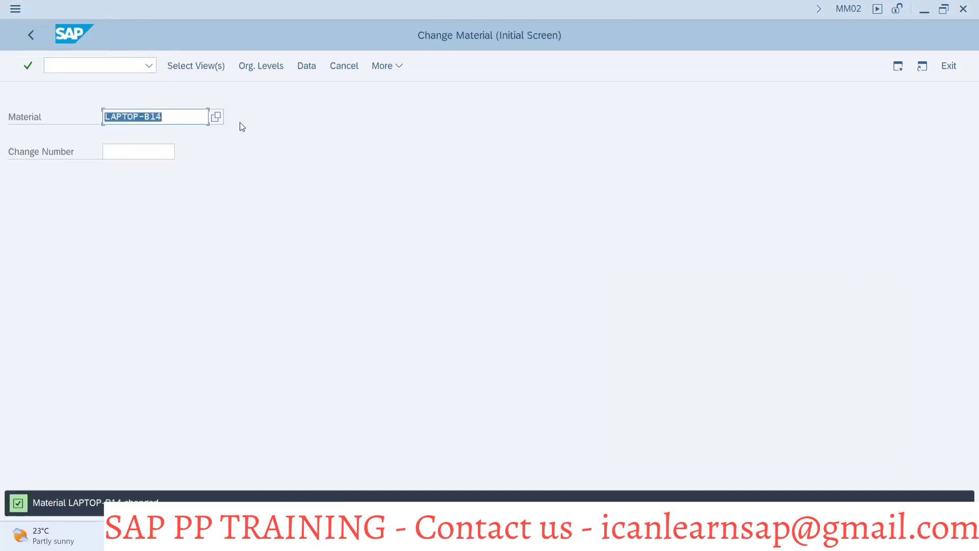
pyautogui.press('Return')
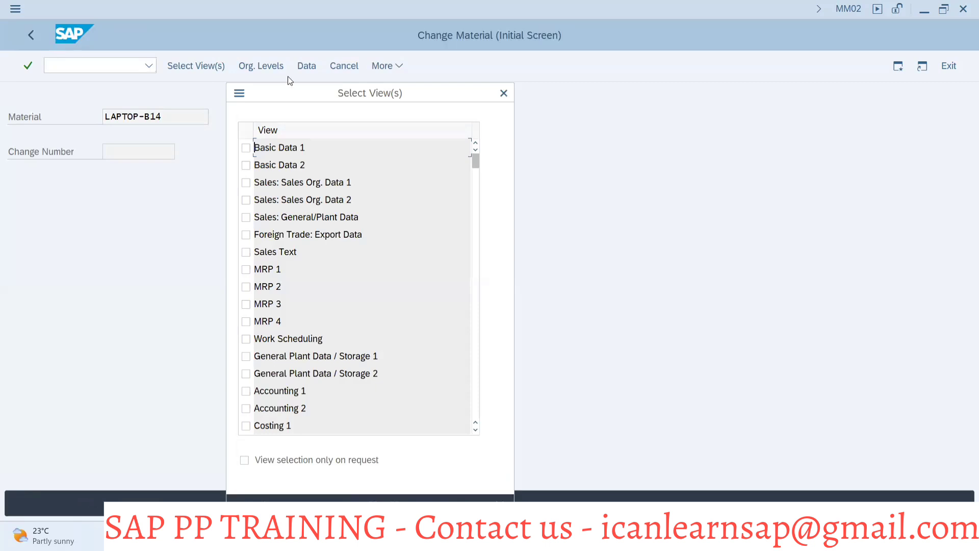
# Select the Basic Data 1, Basic Data 2 and MRP 1 through MRP 4 views for LAPTOP-B14.
pyautogui.moveTo(288, 90); pyautogui.dragTo(520, 76)
pyautogui.click(485, 128)
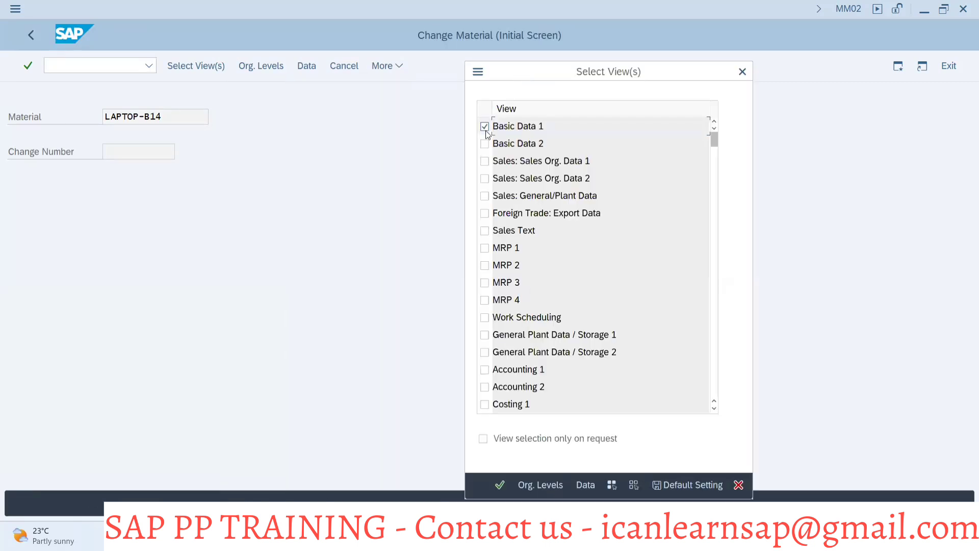
pyautogui.click(485, 144)
pyautogui.click(485, 248)
pyautogui.click(485, 265)
pyautogui.click(485, 282)
pyautogui.click(485, 300)
# Add the Work Scheduling, Accounting 1 and Accounting 2 views, save the selection as the default setting, and open the material.
pyautogui.scroll(-3, 493, 289)
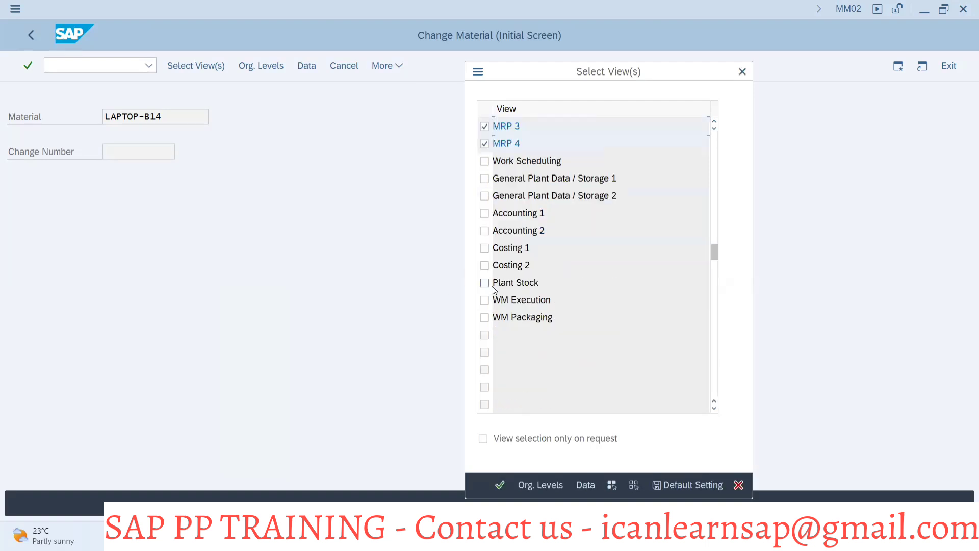
pyautogui.click(485, 161)
pyautogui.click(485, 213)
pyautogui.click(485, 231)
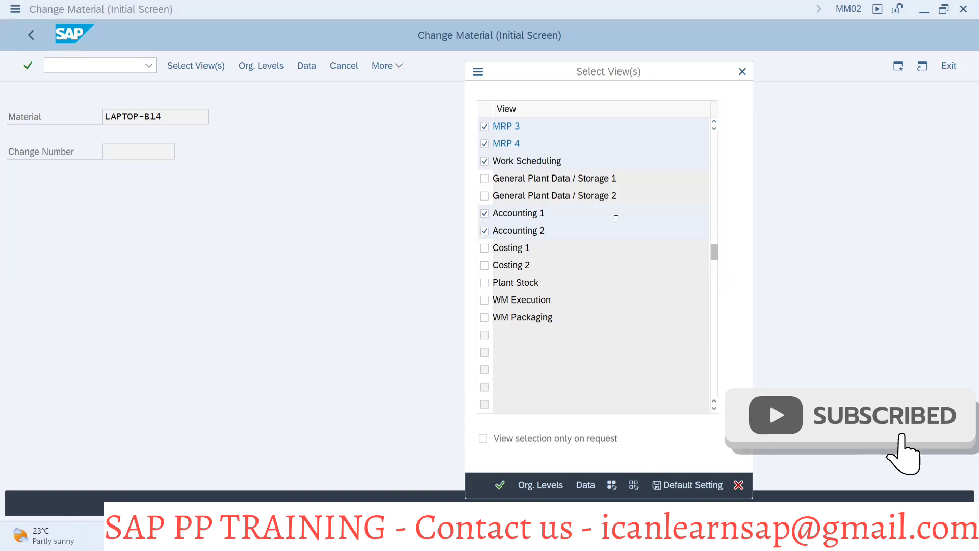
pyautogui.scroll(1, 615, 219)
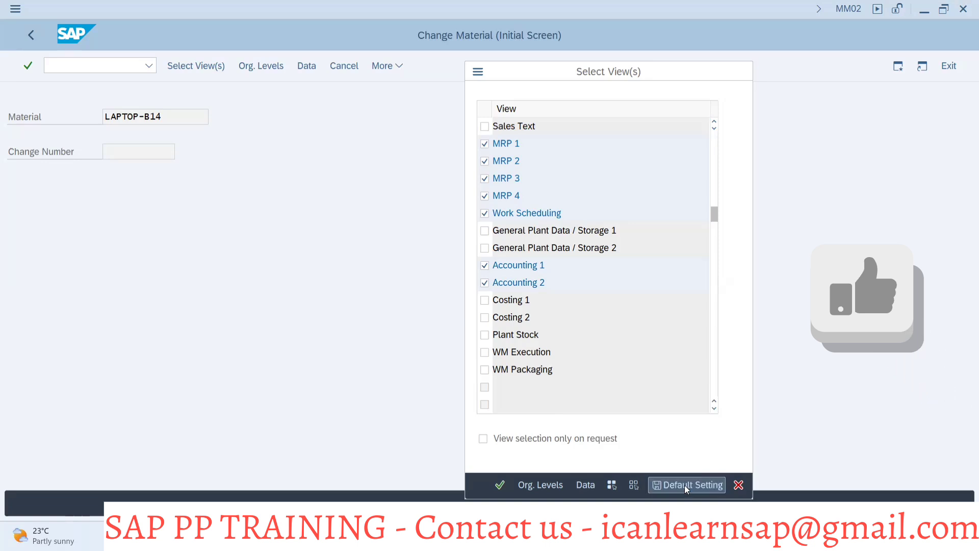
pyautogui.click(500, 485)
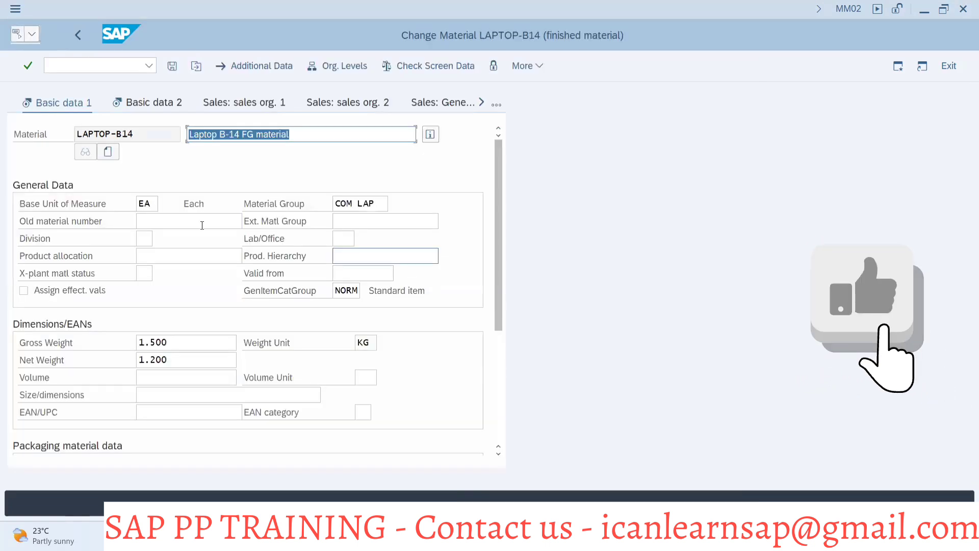
# Leave the material and start the Create Material transaction MM01.
pyautogui.click(89, 66)
pyautogui.write('/nmm01')
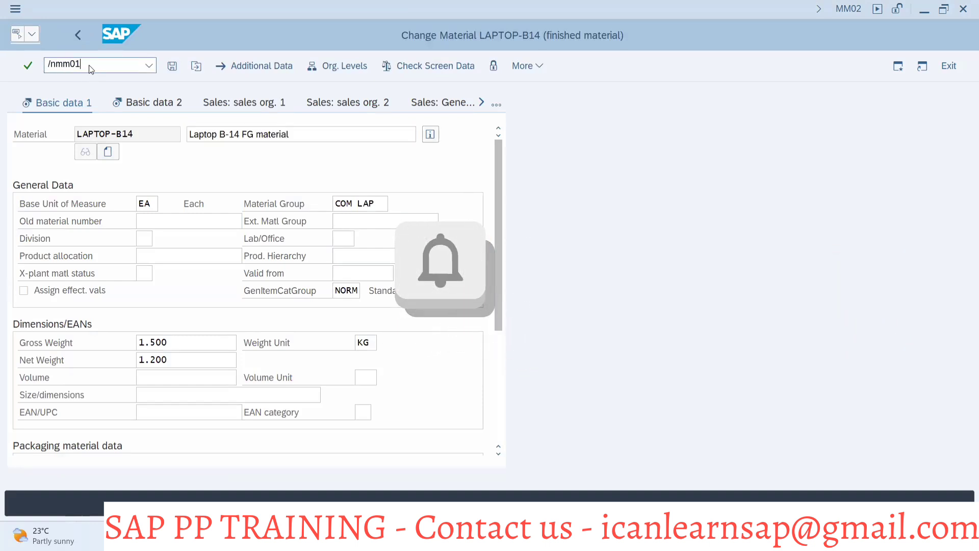
pyautogui.press('Return')
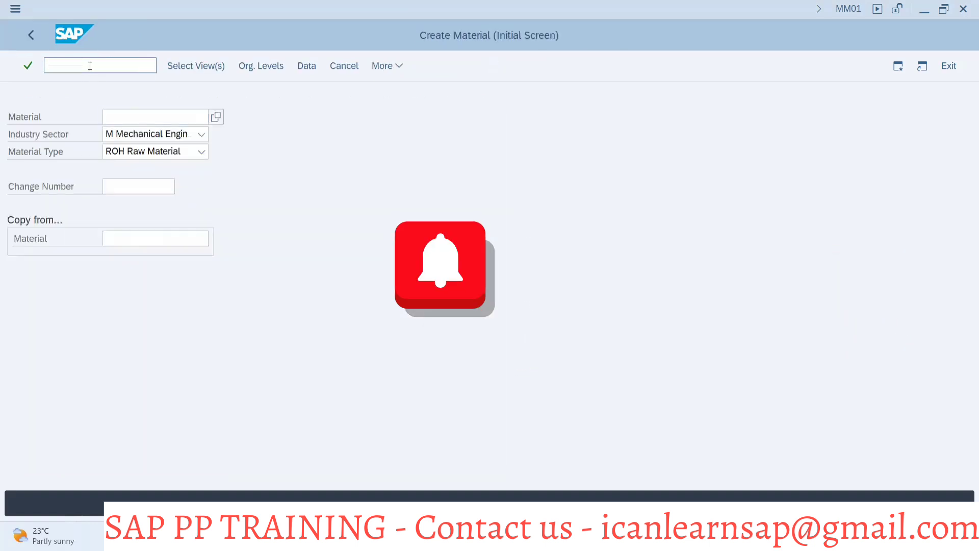
# Reopen LAPTOP-B14 in transaction MM02 with the default views and display its MRP 1 view.
pyautogui.write('/nmm02')
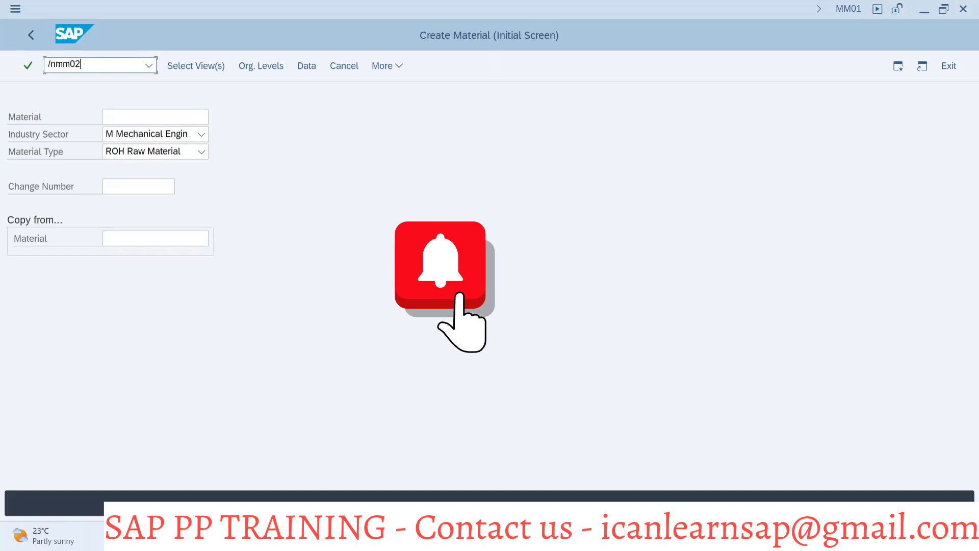
pyautogui.press('Return')
pyautogui.press('Return')
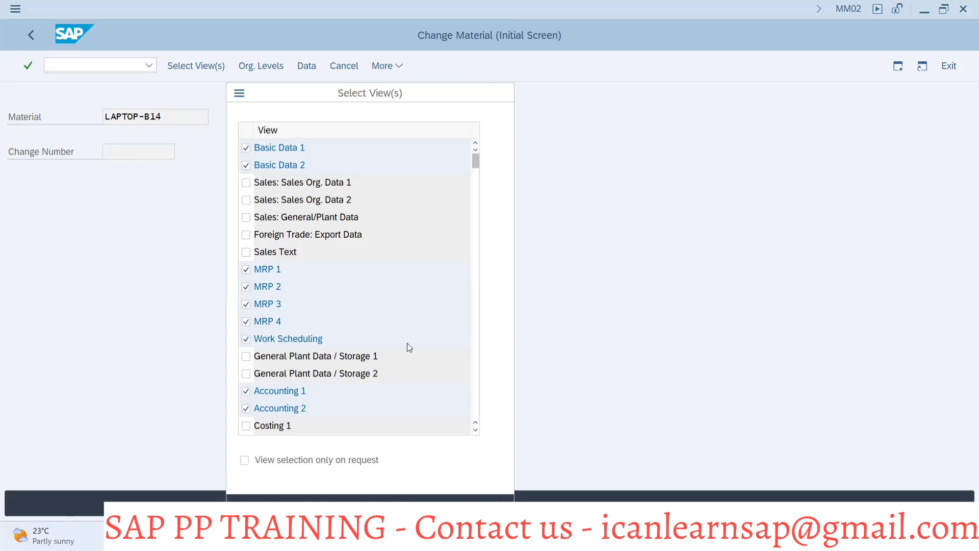
pyautogui.press('Return')
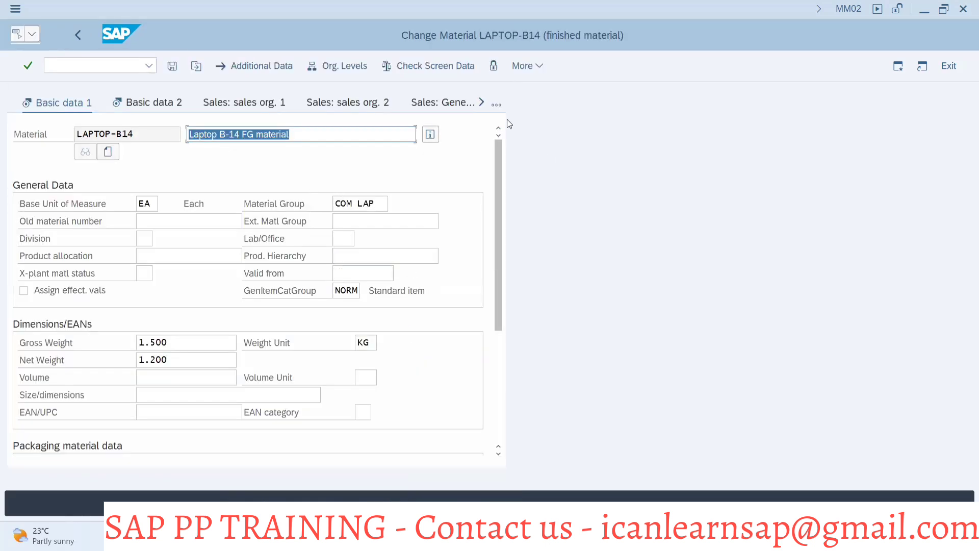
pyautogui.click(498, 104)
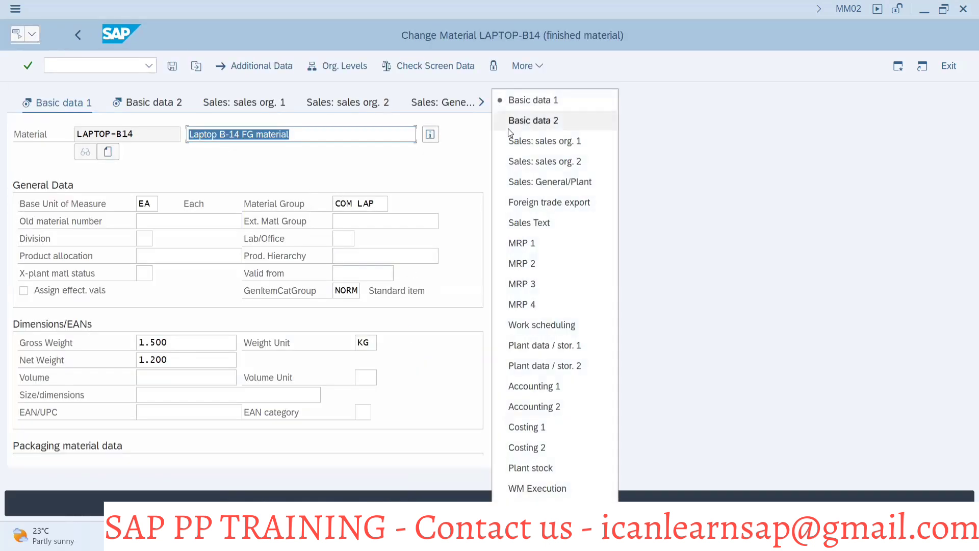
pyautogui.click(526, 244)
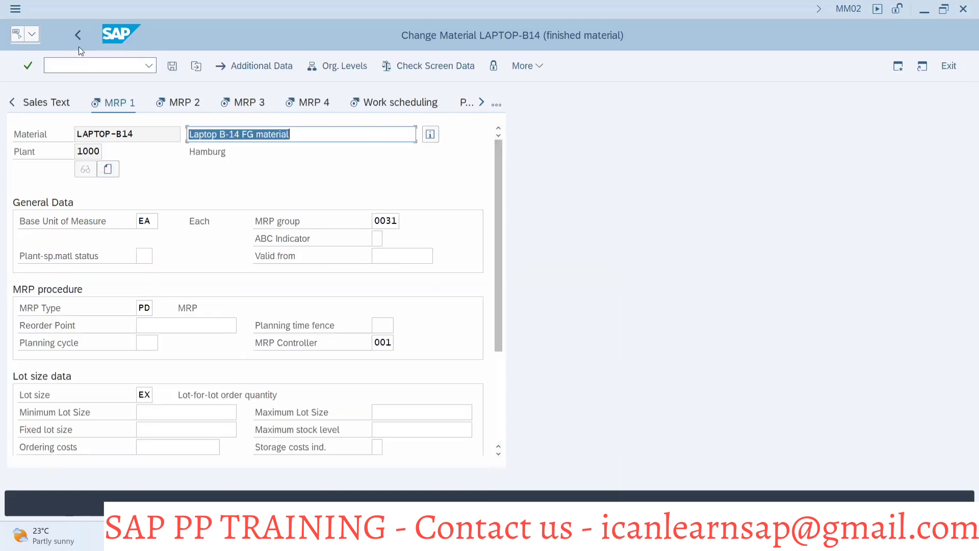
# Start transaction MM01 and open a new raw material using the default views.
pyautogui.click(78, 65)
pyautogui.write('/')
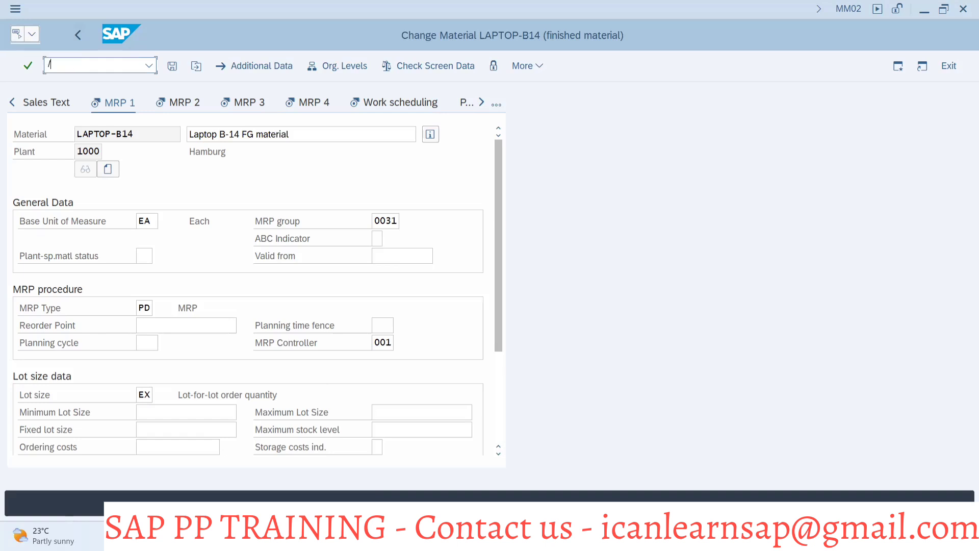
pyautogui.write('nmm01')
pyautogui.press('Return')
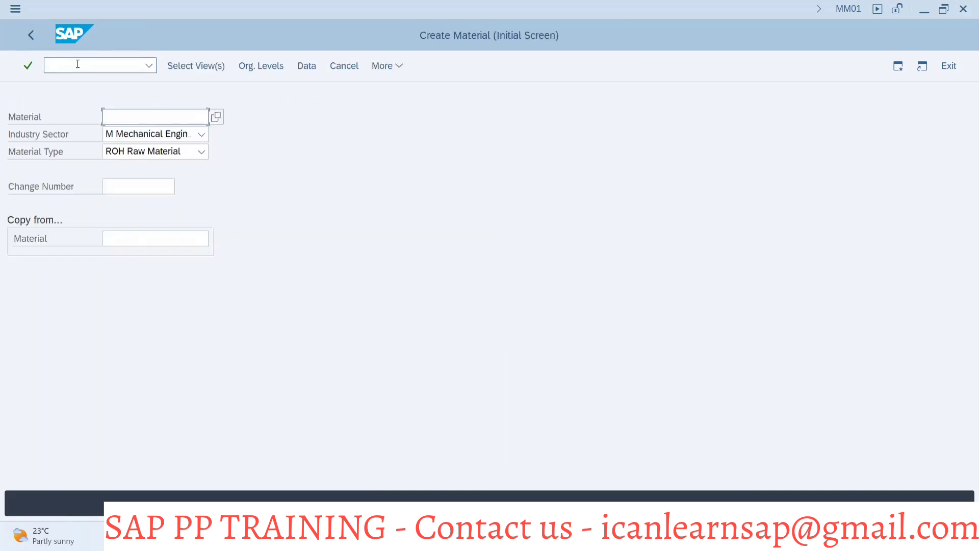
pyautogui.press('Return')
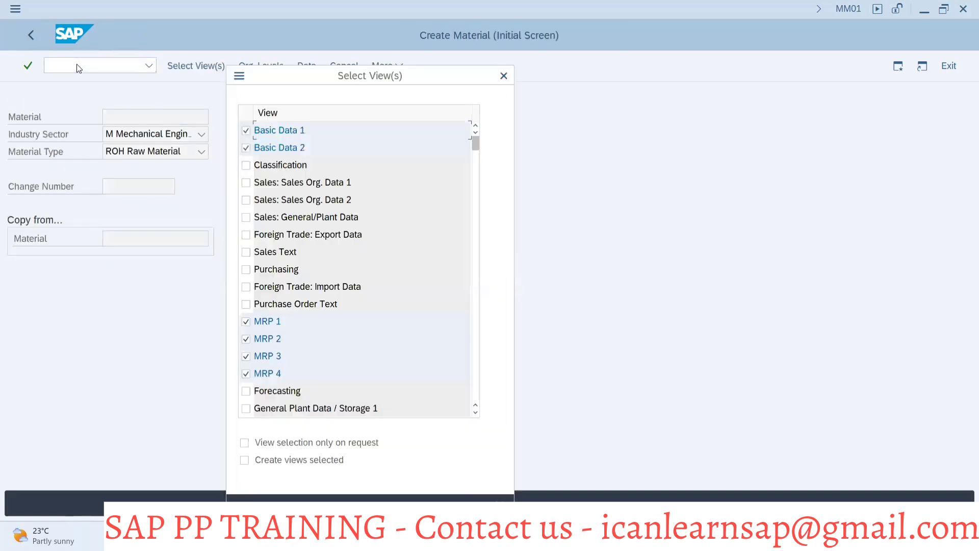
pyautogui.press('Return')
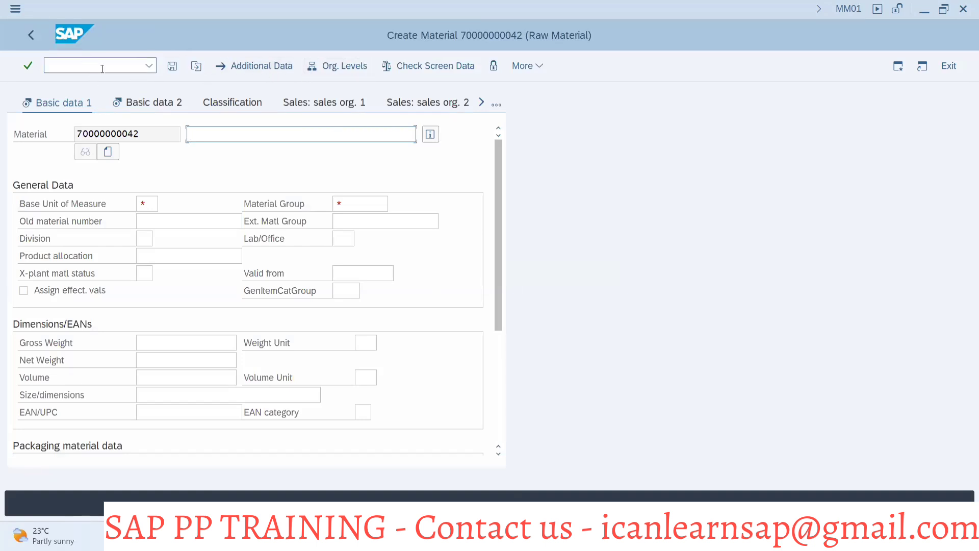
# Restart MM01, clear the plant and MRP profile in the organizational levels, and save the blank values as the default setting.
pyautogui.click(82, 71)
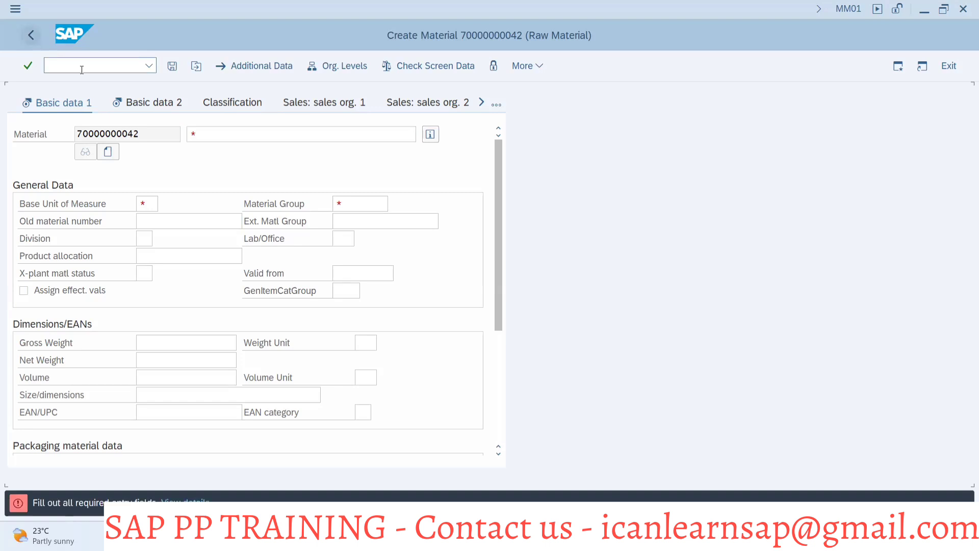
pyautogui.write('/nmm01')
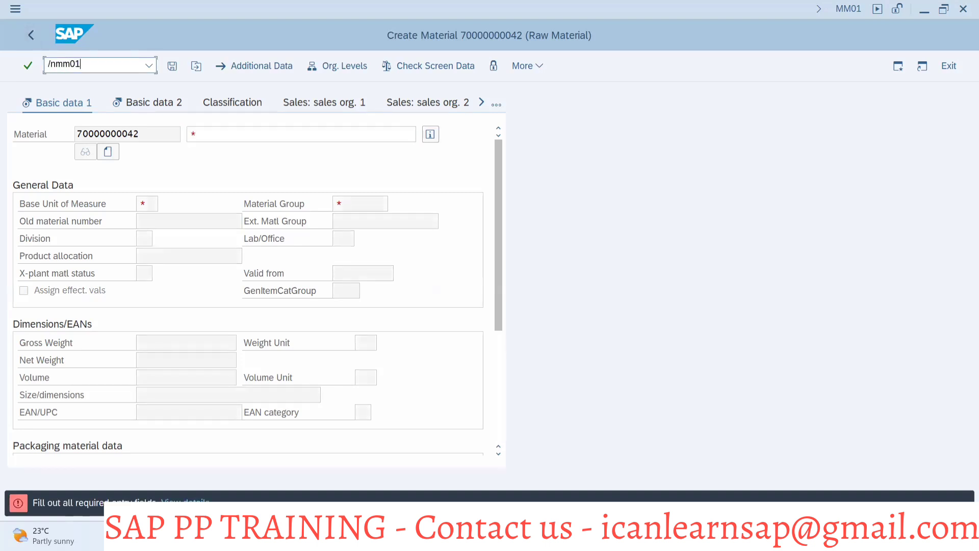
pyautogui.press('Return')
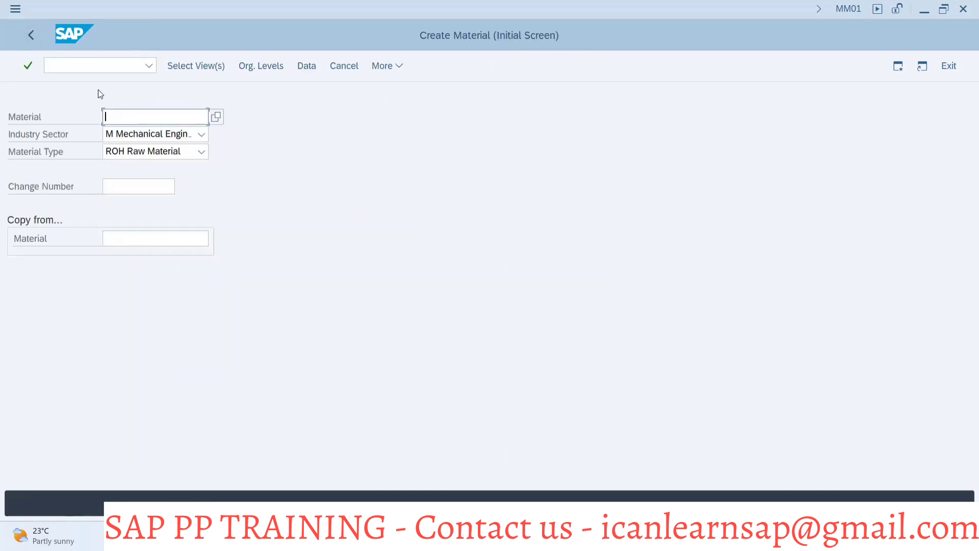
pyautogui.click(269, 69)
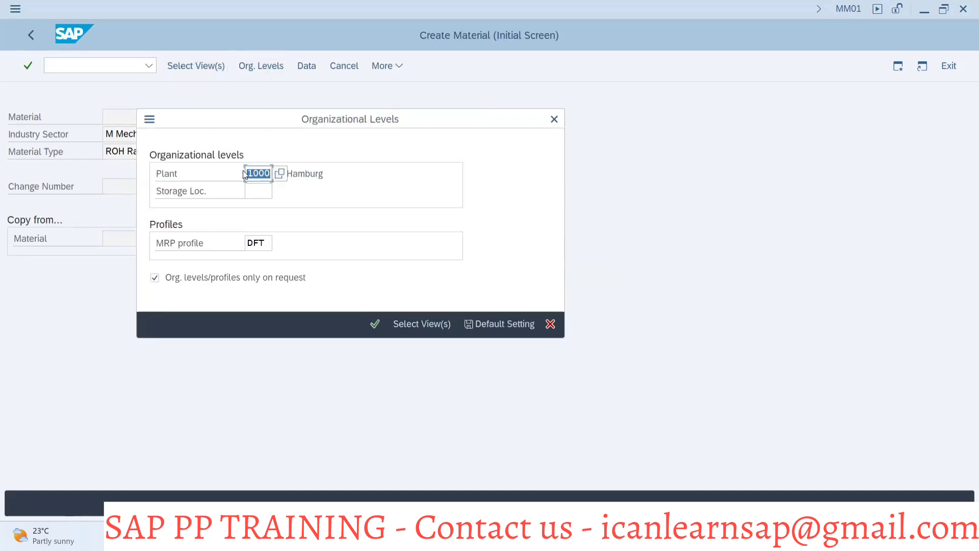
pyautogui.press('BackSpace')
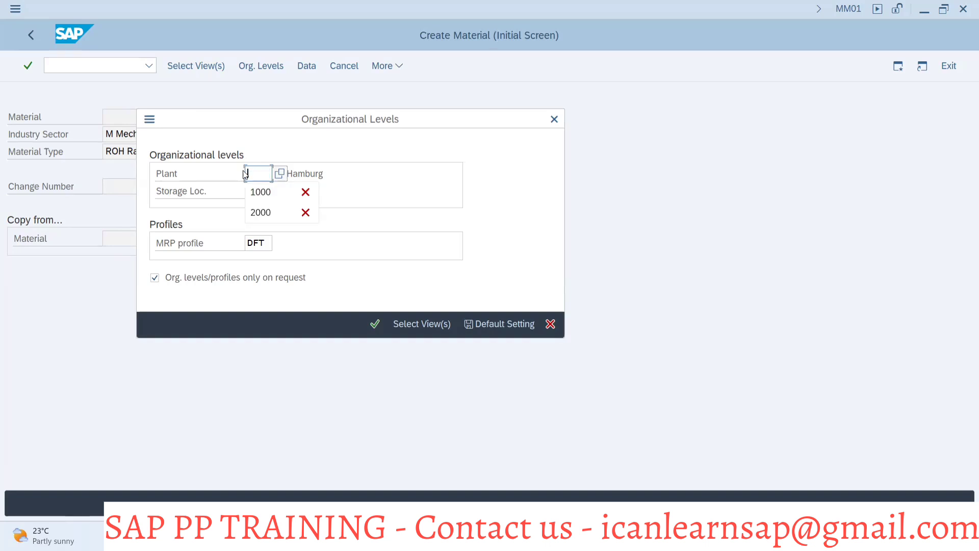
pyautogui.click(260, 245)
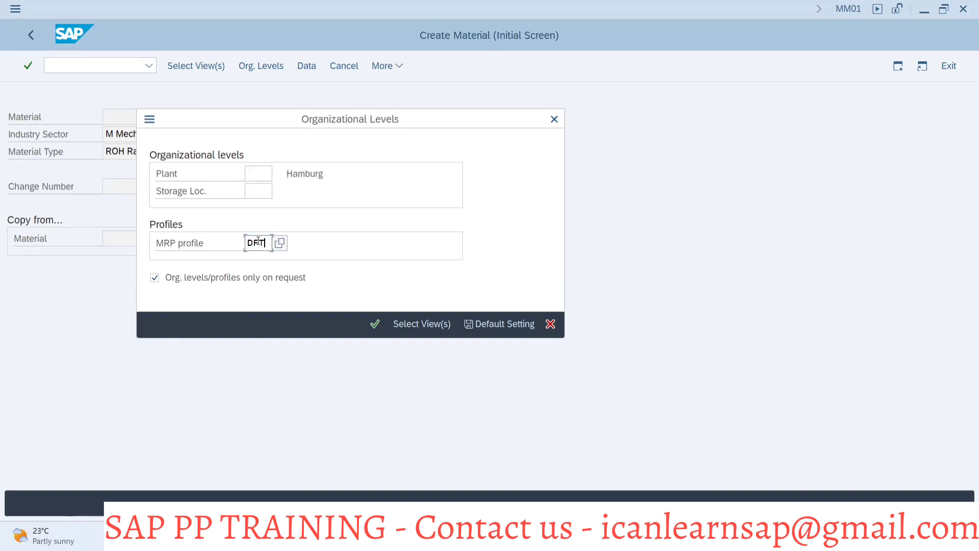
pyautogui.press('BackSpace')
pyautogui.press('BackSpace')
pyautogui.press('BackSpace')
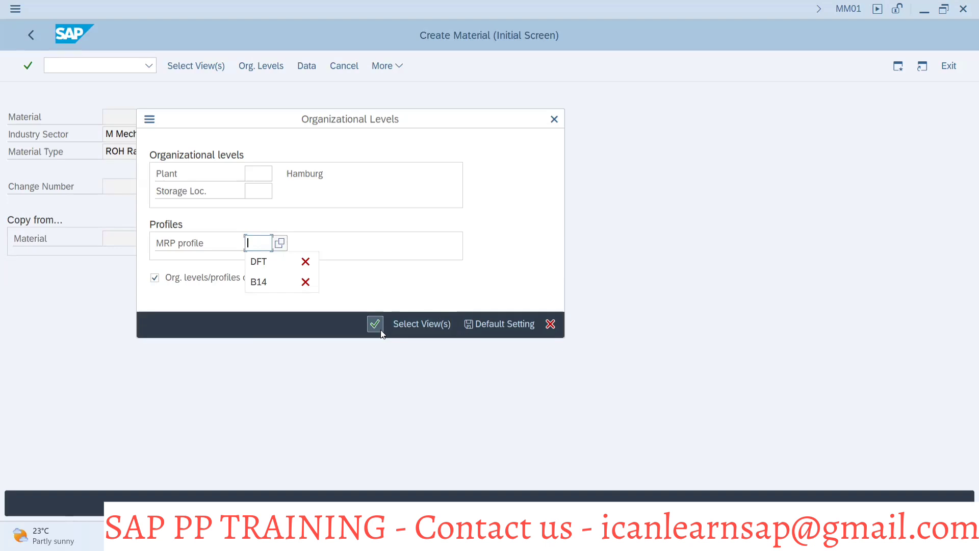
pyautogui.click(484, 324)
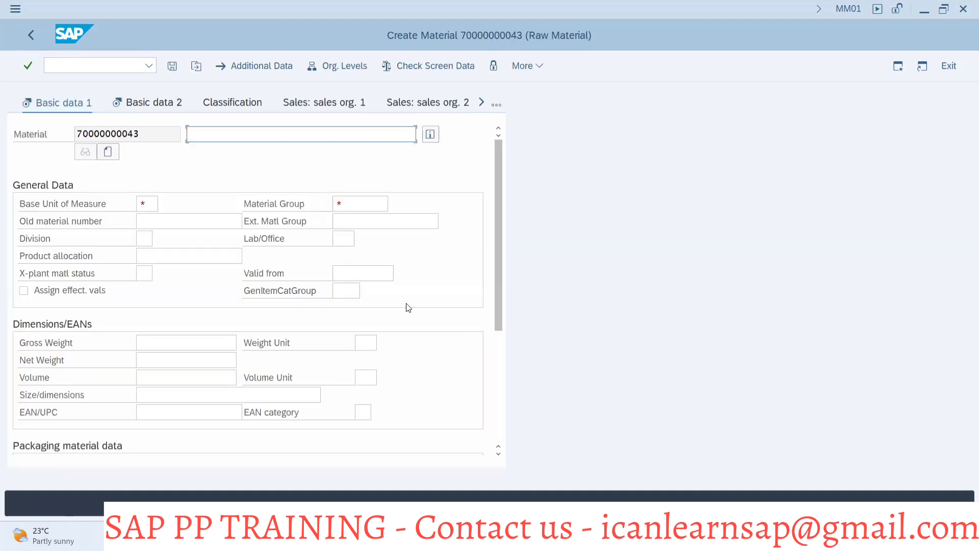
# Start transaction MM02 and open the view selection for material LAPTOP-B14.
pyautogui.click(84, 70)
pyautogui.write('/nmm02')
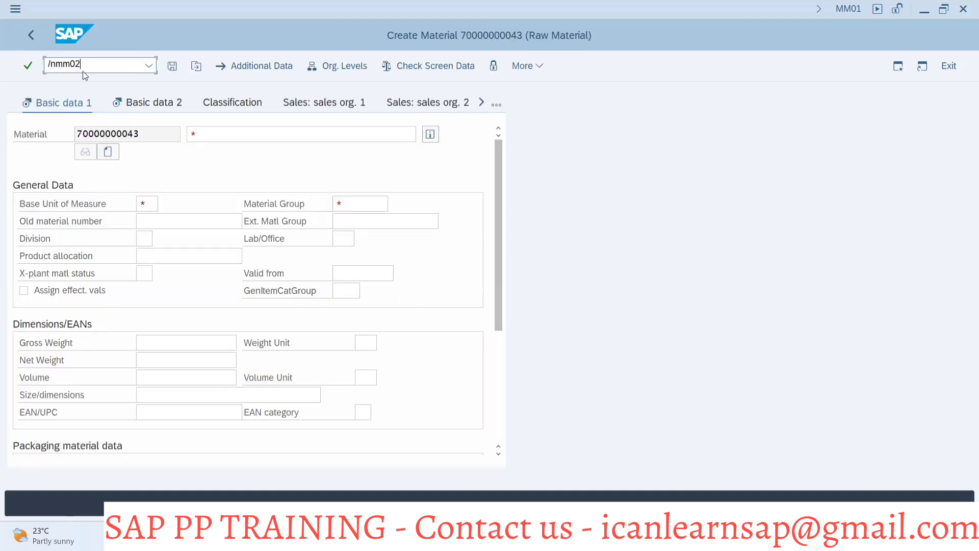
pyautogui.press('Return')
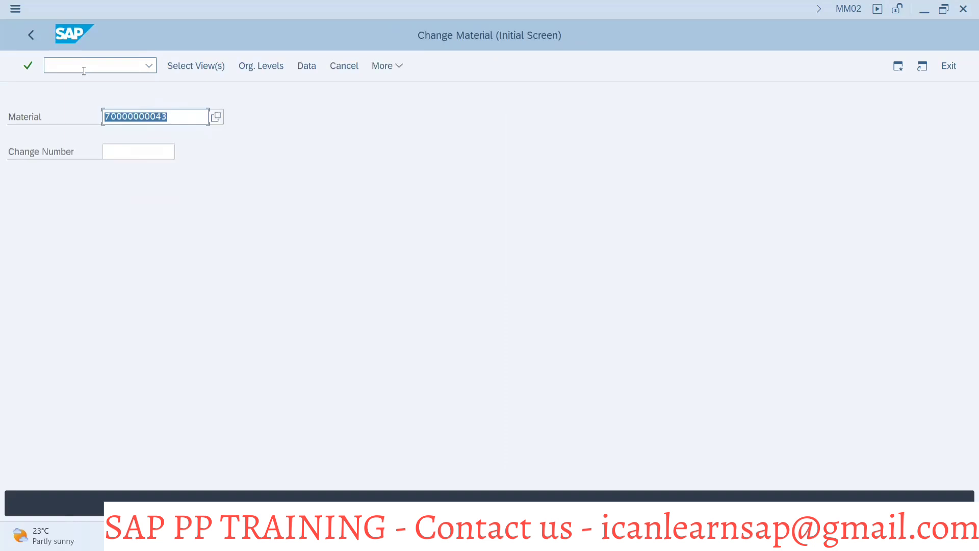
pyautogui.press('BackSpace')
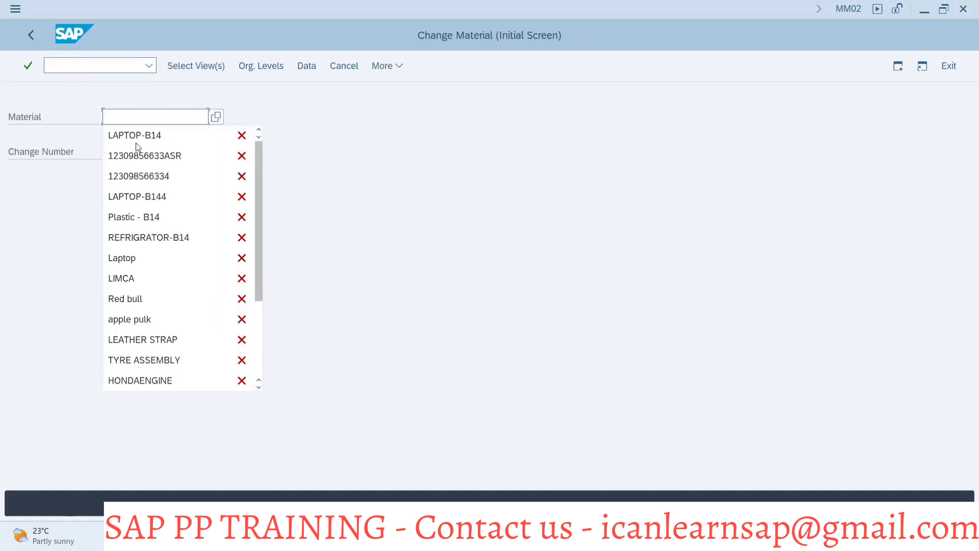
pyautogui.click(154, 134)
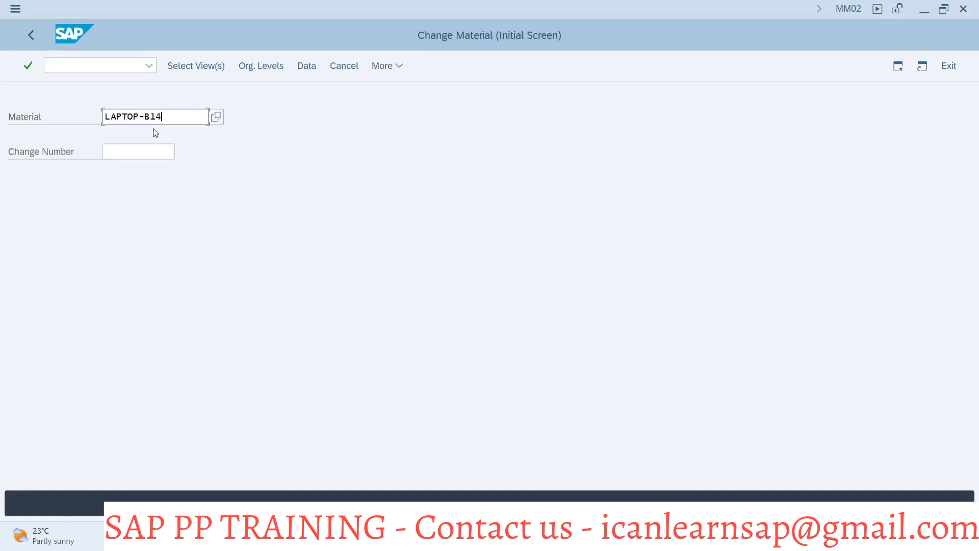
pyautogui.press('Return')
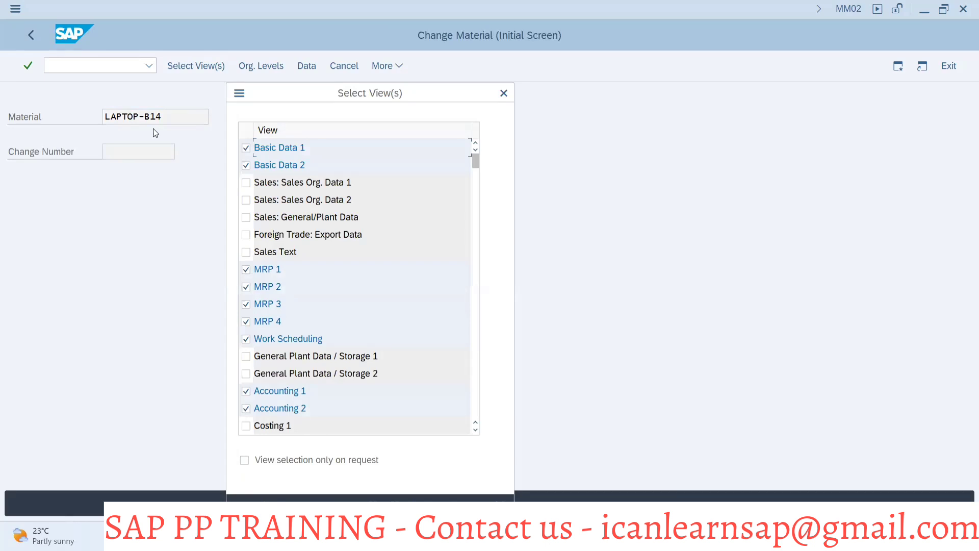
# Open LAPTOP-B14 with the preselected views and try to display its MRP 1 view without specifying a plant.
pyautogui.press('Return')
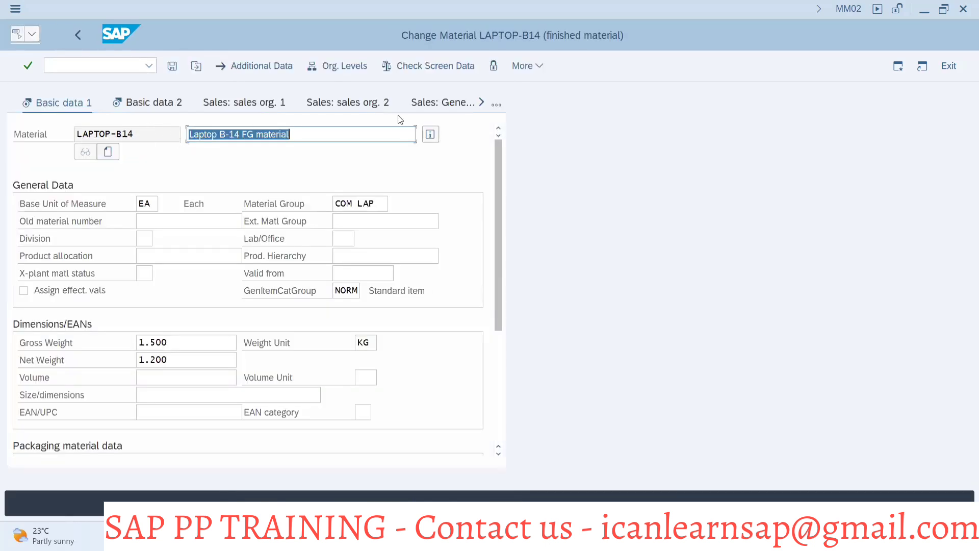
pyautogui.click(495, 104)
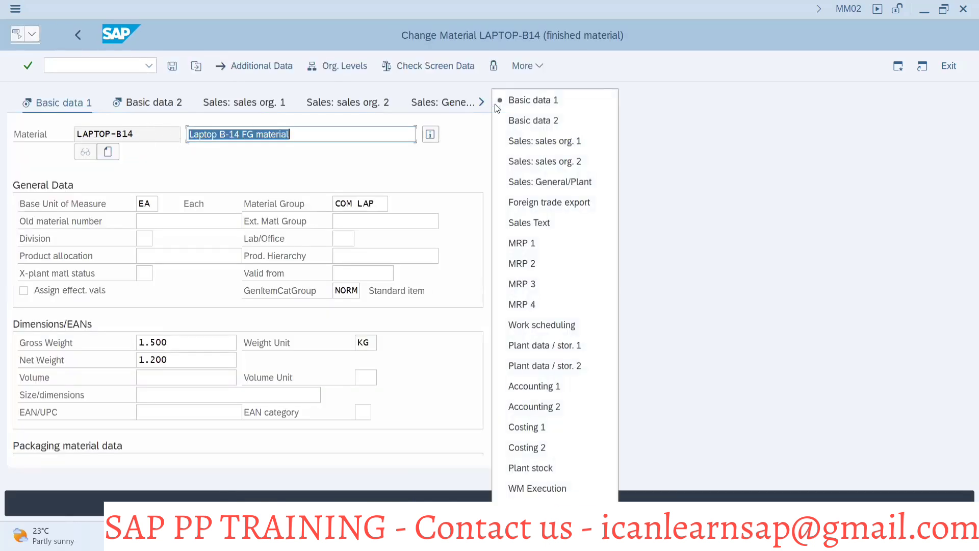
pyautogui.click(529, 250)
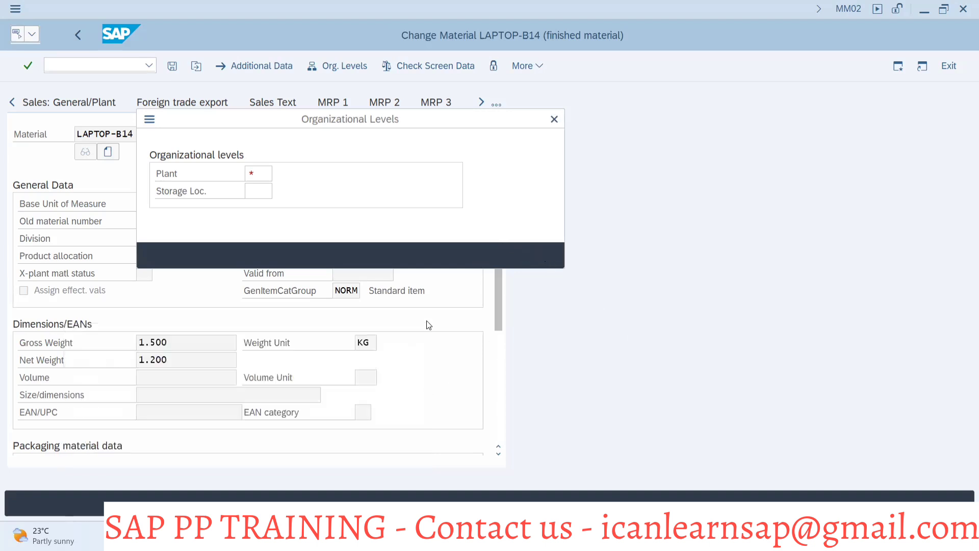
pyautogui.click(419, 334)
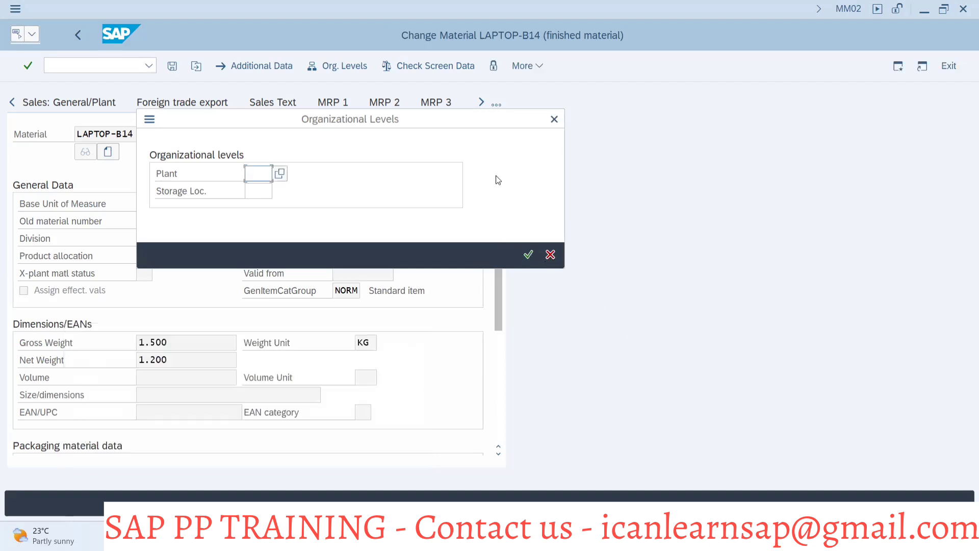
pyautogui.click(552, 121)
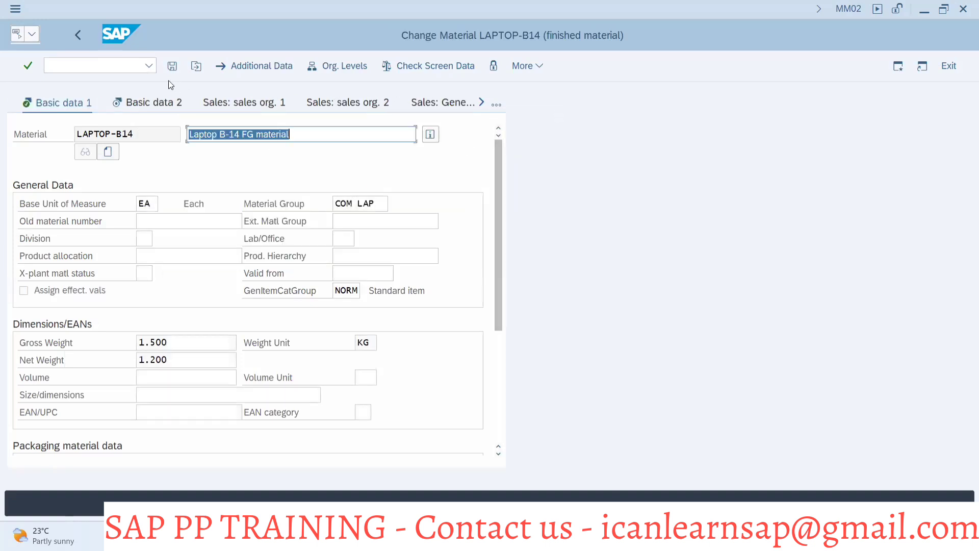
# Restart transaction MM02 for LAPTOP-B14 and open its organizational levels from the view selection.
pyautogui.click(81, 66)
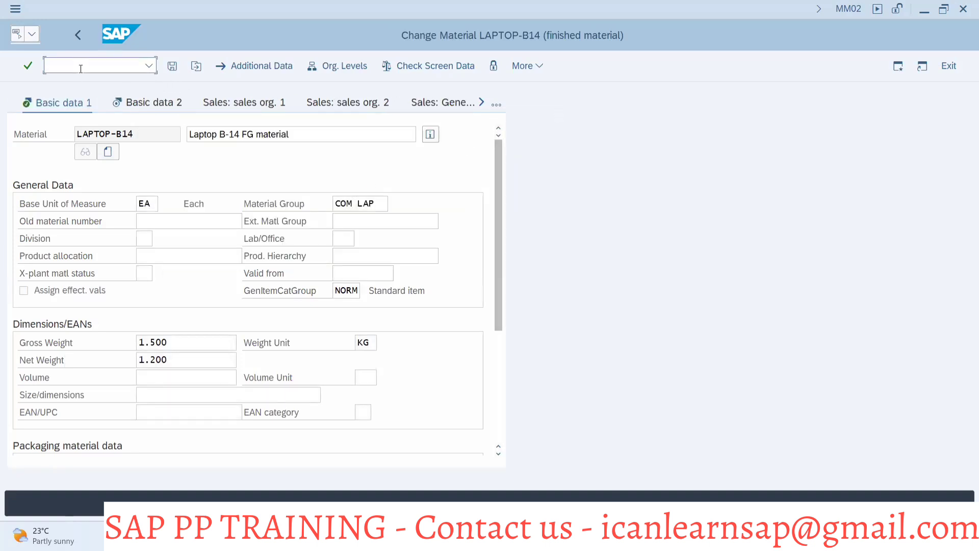
pyautogui.write('/nmm02')
pyautogui.press('Return')
pyautogui.press('Return')
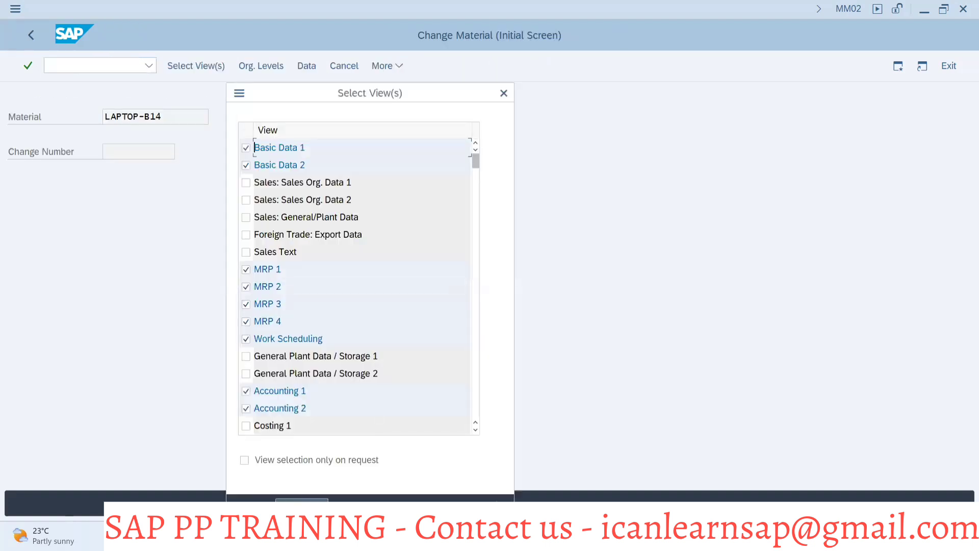
pyautogui.click(302, 499)
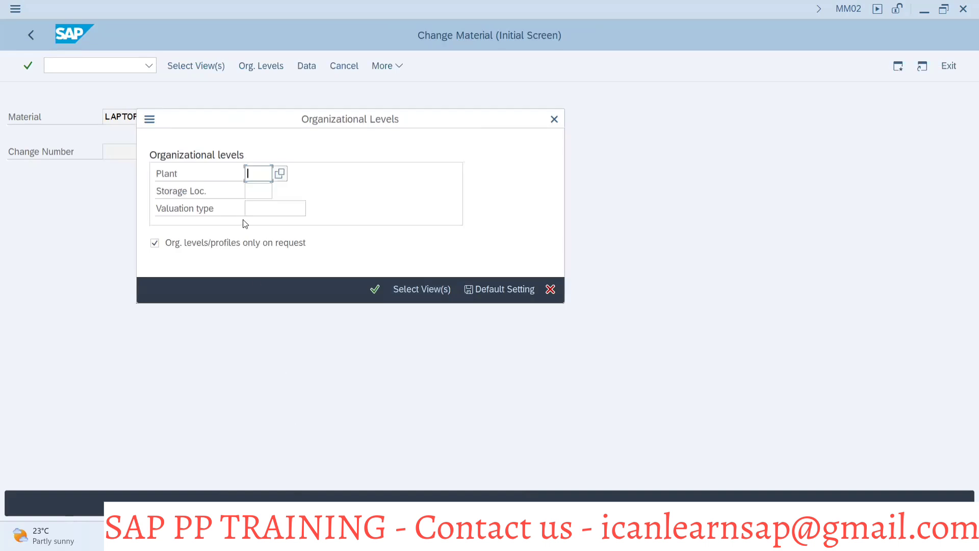
# Try to save plant 1000 and storage location 0001 as the default organizational levels.
pyautogui.write('1000')
pyautogui.click(260, 191)
pyautogui.write('000')
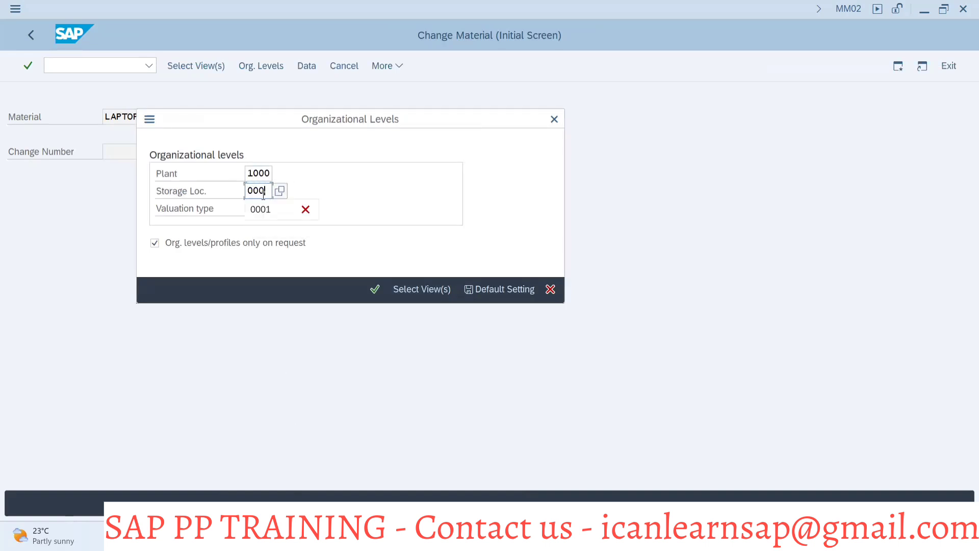
pyautogui.write('1')
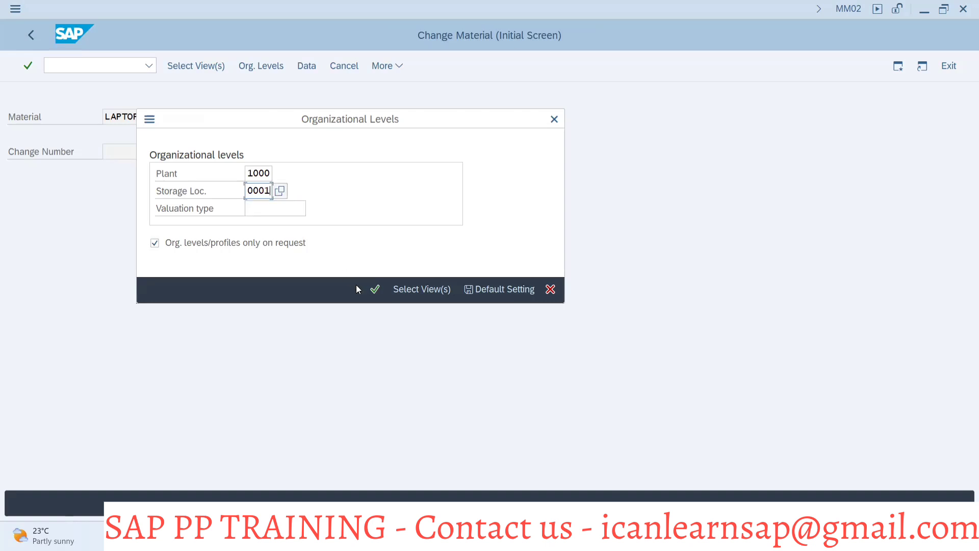
pyautogui.click(487, 293)
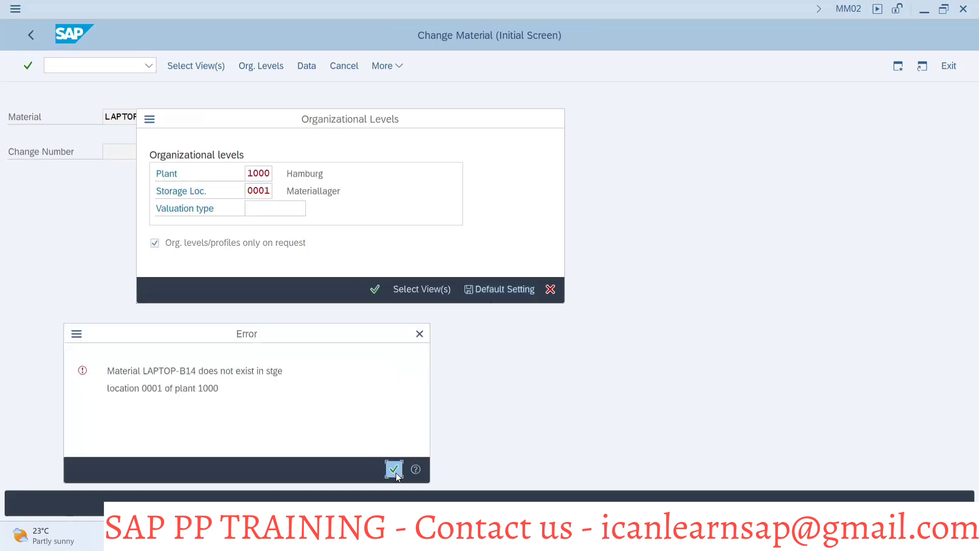
pyautogui.click(393, 469)
# Clear the storage location and save plant 1000 alone as the default organizational level.
pyautogui.doubleClick(271, 192)
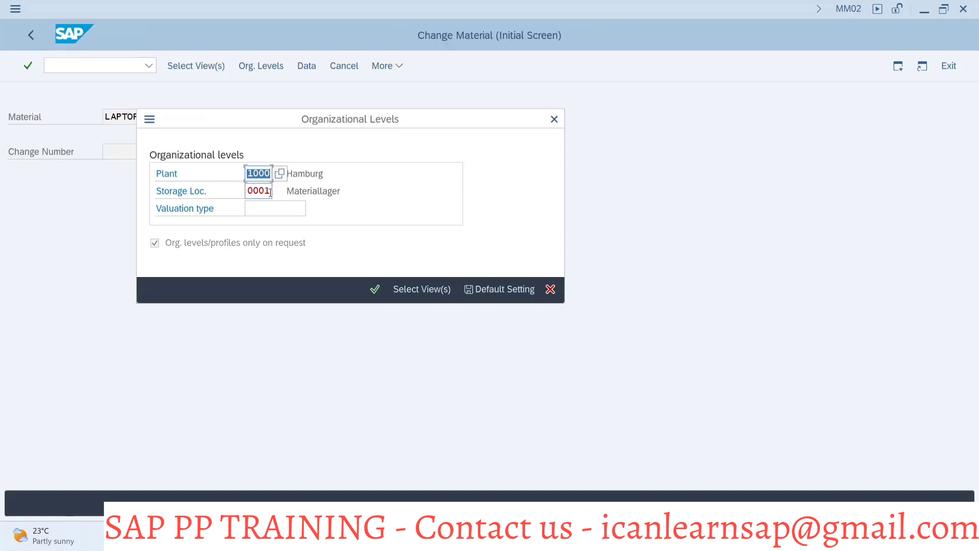
pyautogui.press('BackSpace')
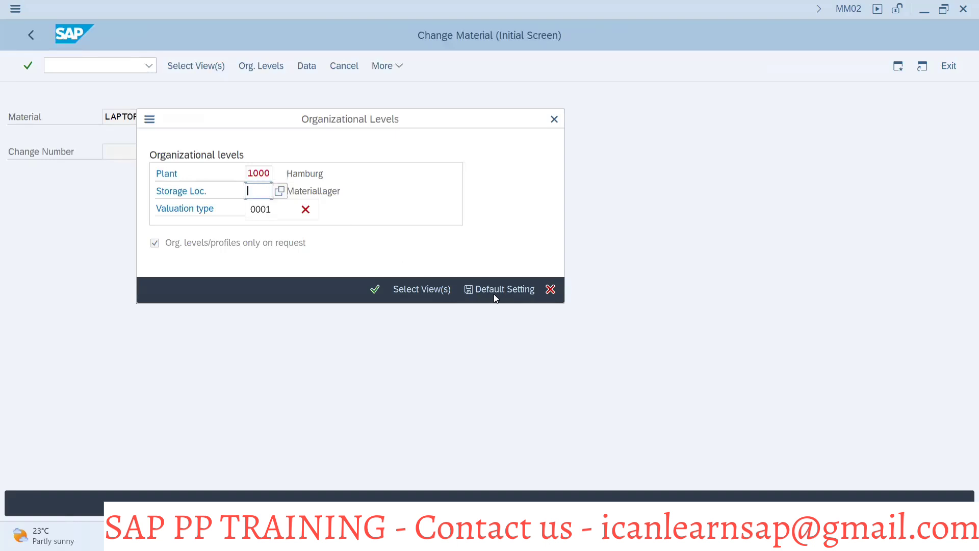
pyautogui.click(493, 292)
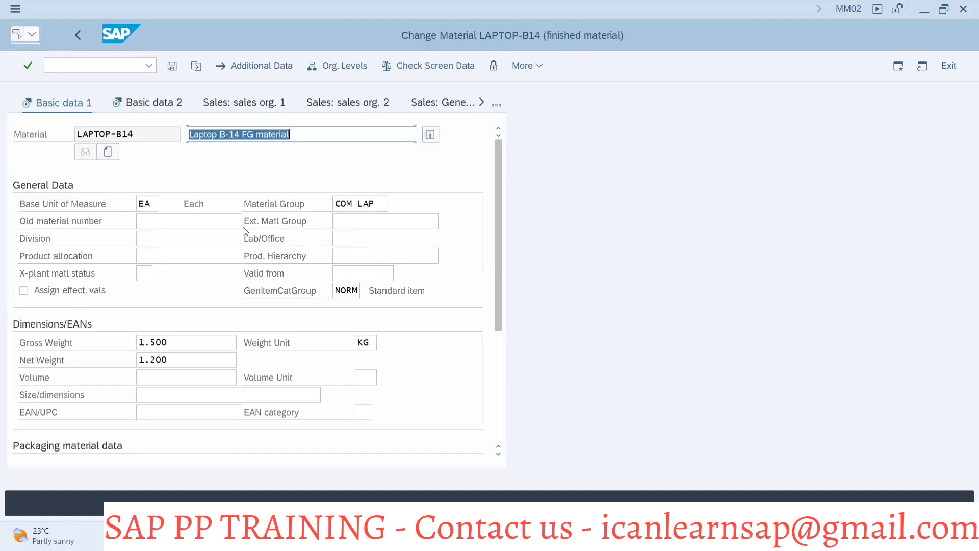
# Review the MRP 1 through MRP 4 views of LAPTOP-B14 and return to the MRP 1 view.
pyautogui.click(496, 105)
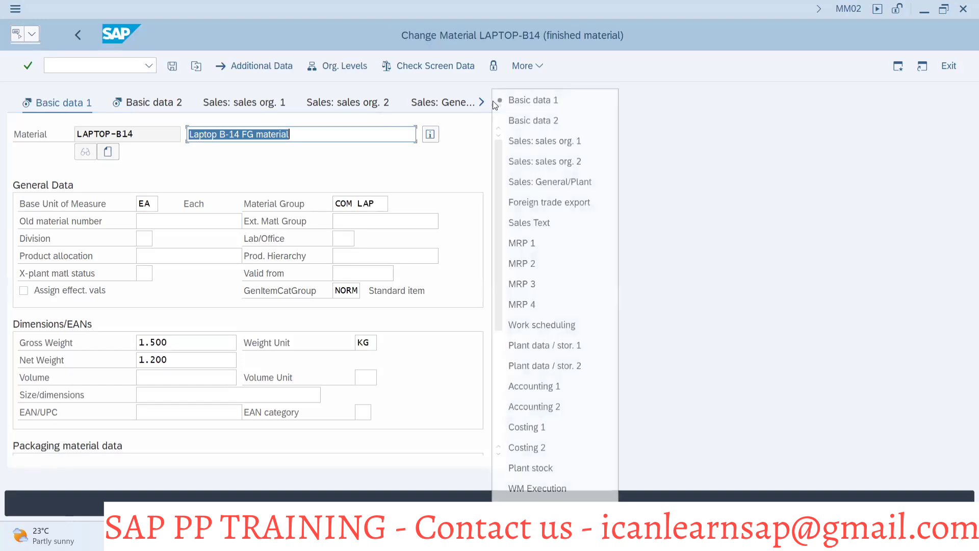
pyautogui.click(517, 244)
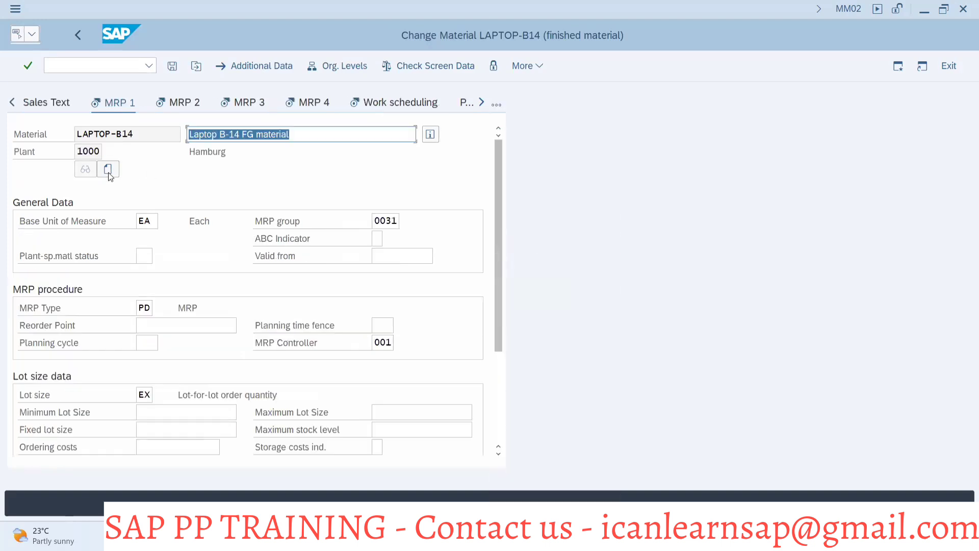
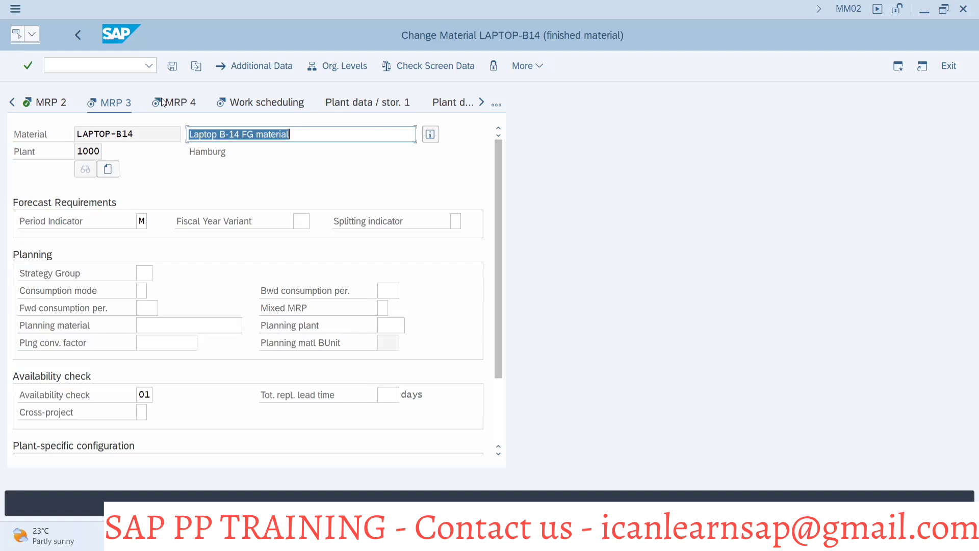
pyautogui.click(168, 102)
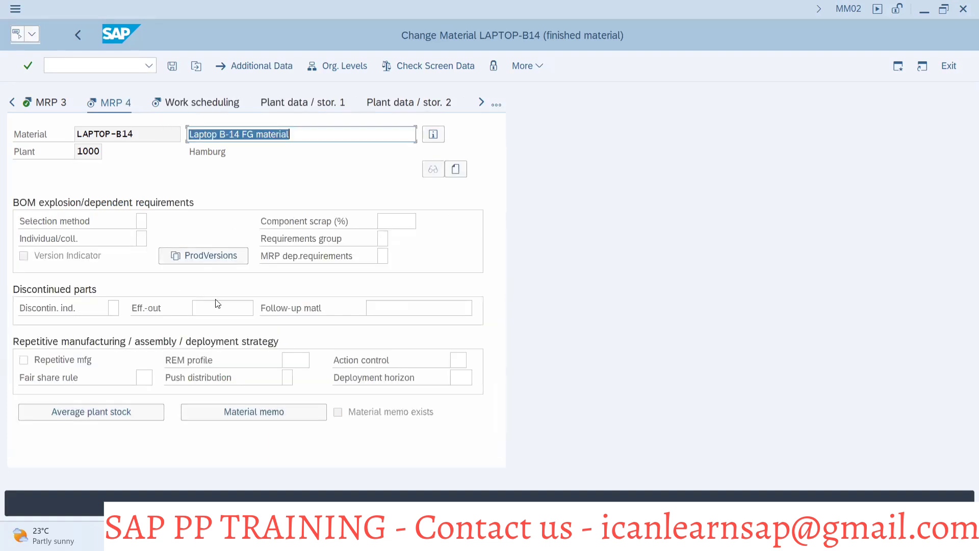
pyautogui.click(498, 104)
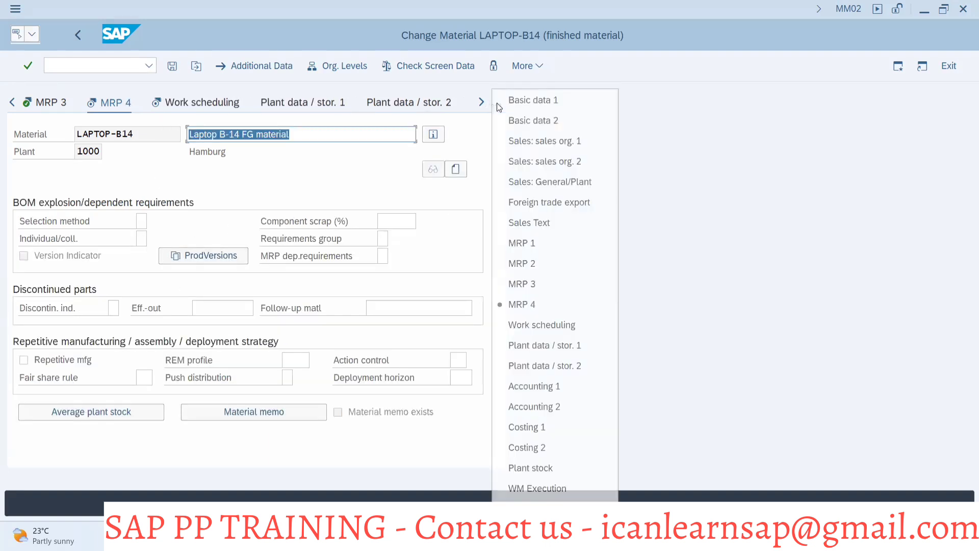
pyautogui.click(523, 244)
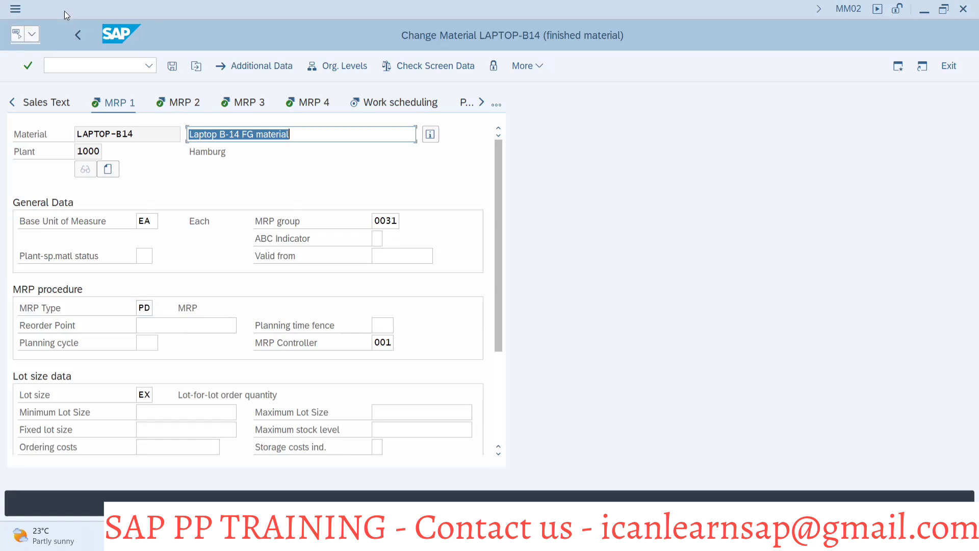
# Start transaction MM01 and enter LAPTOP-B144 as the new material, closing the view selection without continuing.
pyautogui.click(69, 61)
pyautogui.write('/nmm01')
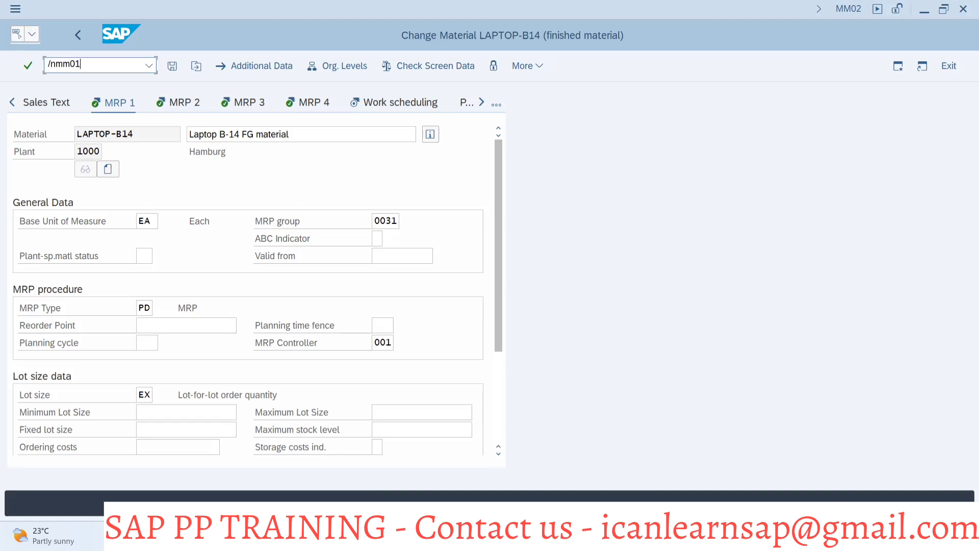
pyautogui.press('Return')
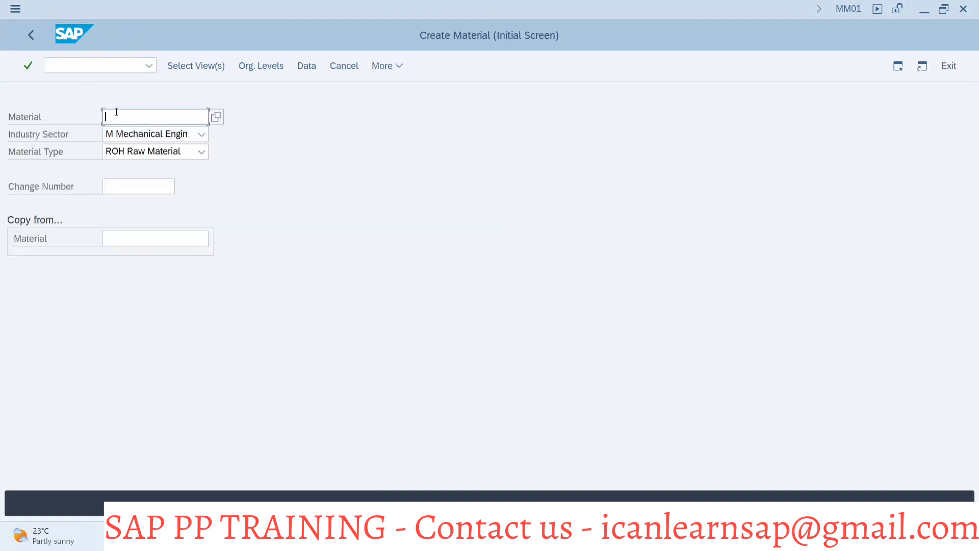
pyautogui.click(117, 113)
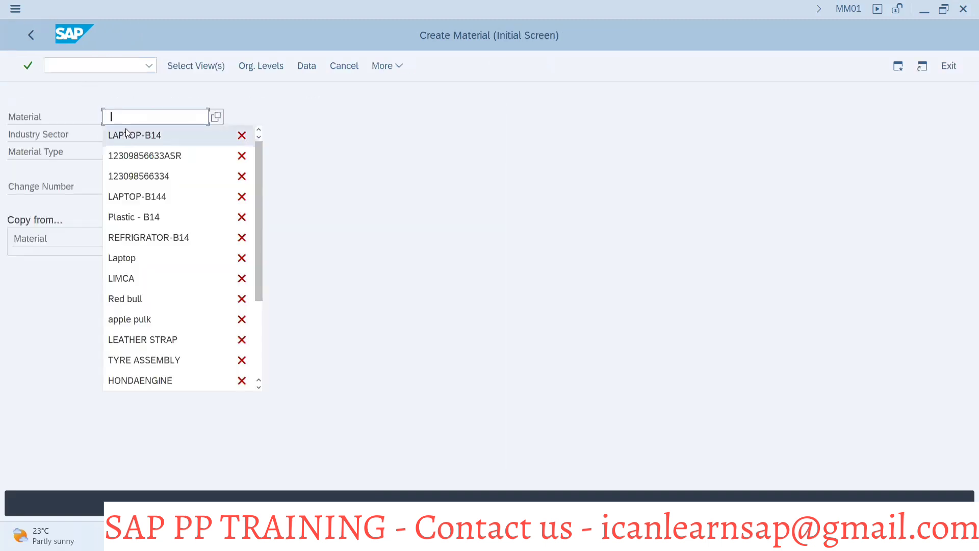
pyautogui.click(135, 198)
pyautogui.press('Return')
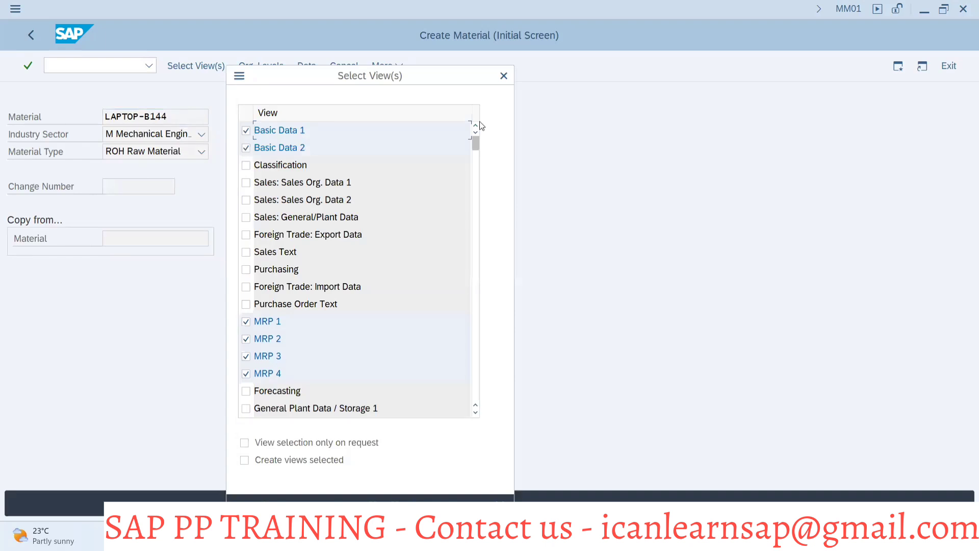
pyautogui.click(504, 75)
# Set the material type to FERT finished material and open the new material with the default views.
pyautogui.click(190, 152)
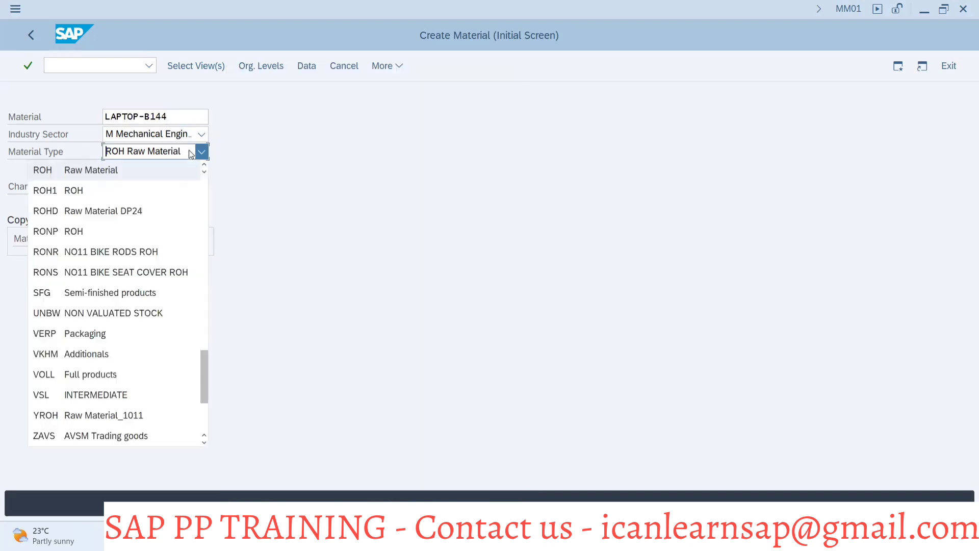
pyautogui.scroll(12, 181, 180)
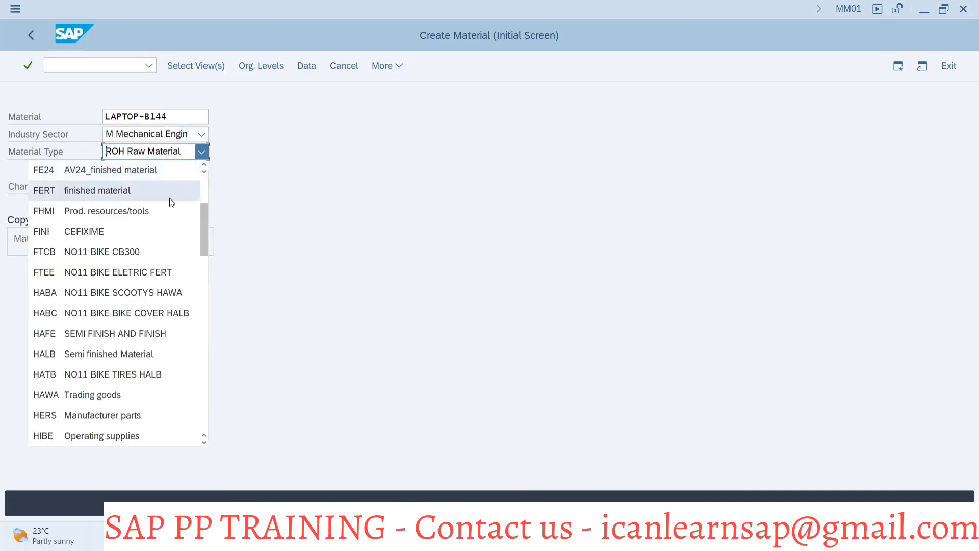
pyautogui.click(98, 189)
pyautogui.press('Return')
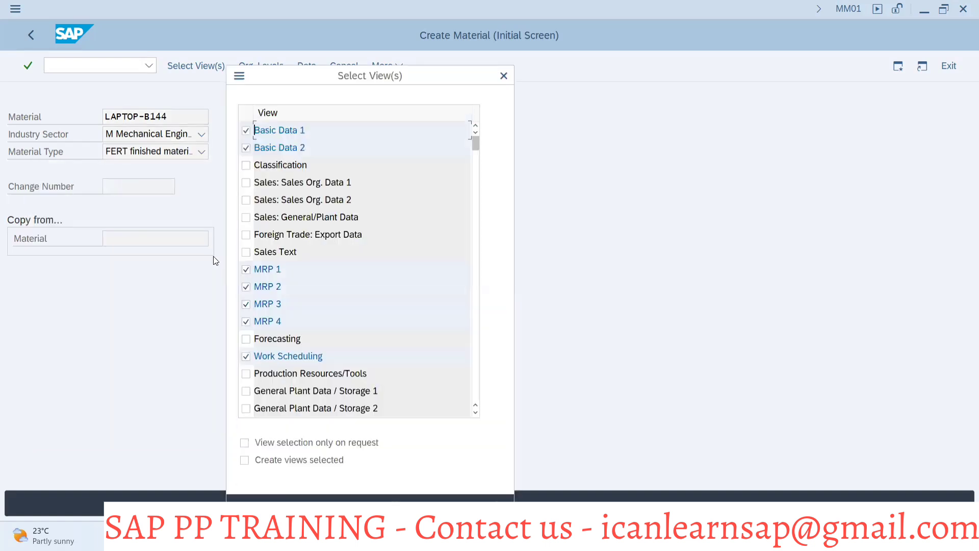
pyautogui.press('Return')
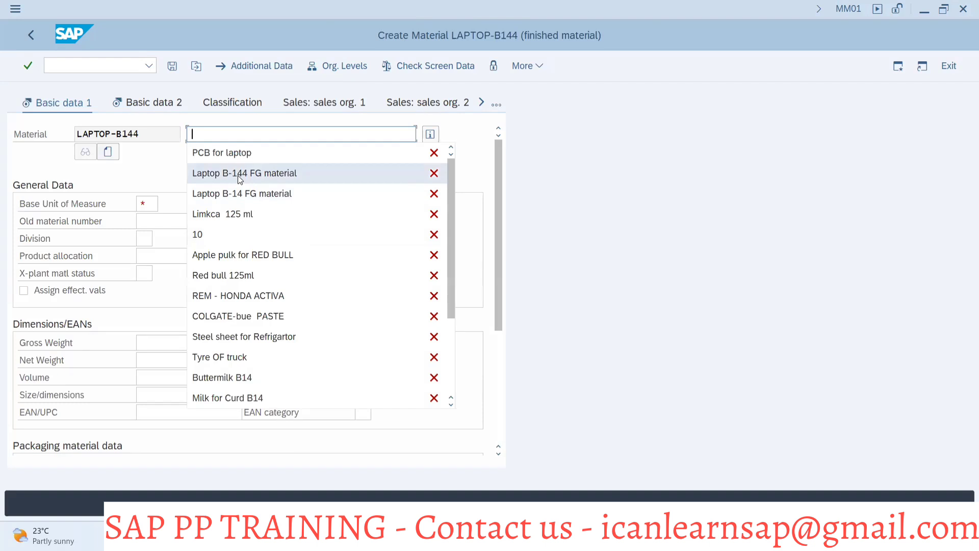
# Enter the description "Laptop B-144 FG material" and base unit of measure EA, and confirm the Basic data 1 view.
pyautogui.click(240, 176)
pyautogui.click(153, 203)
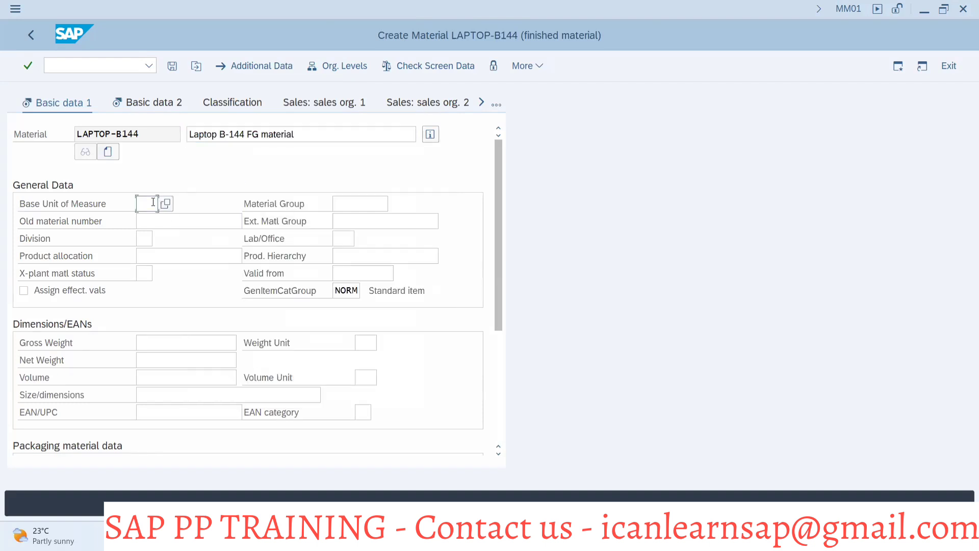
pyautogui.write('EA')
pyautogui.press('Return')
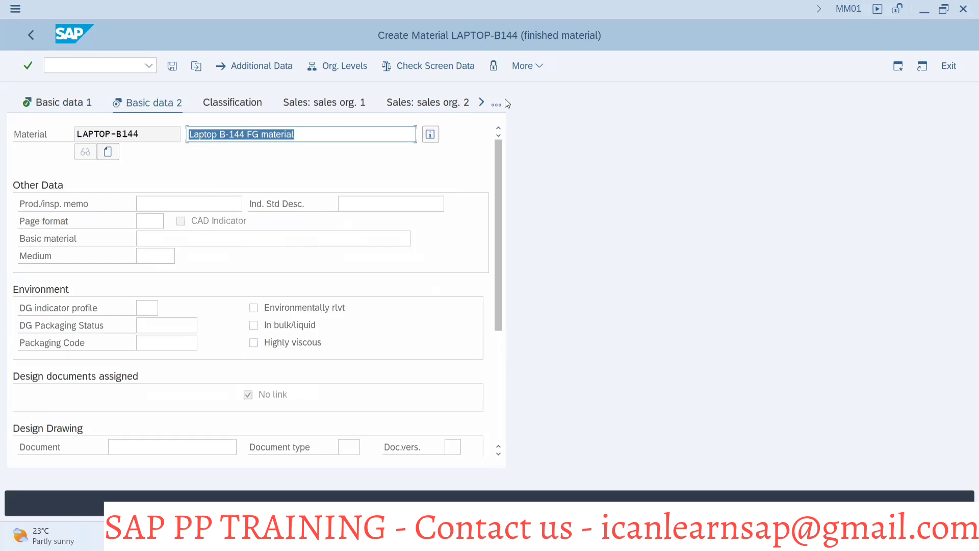
# In the MRP 1 view of LAPTOP-B144, set the MRP type to PD and the MRP controller to 001.
pyautogui.click(505, 100)
pyautogui.click(516, 187)
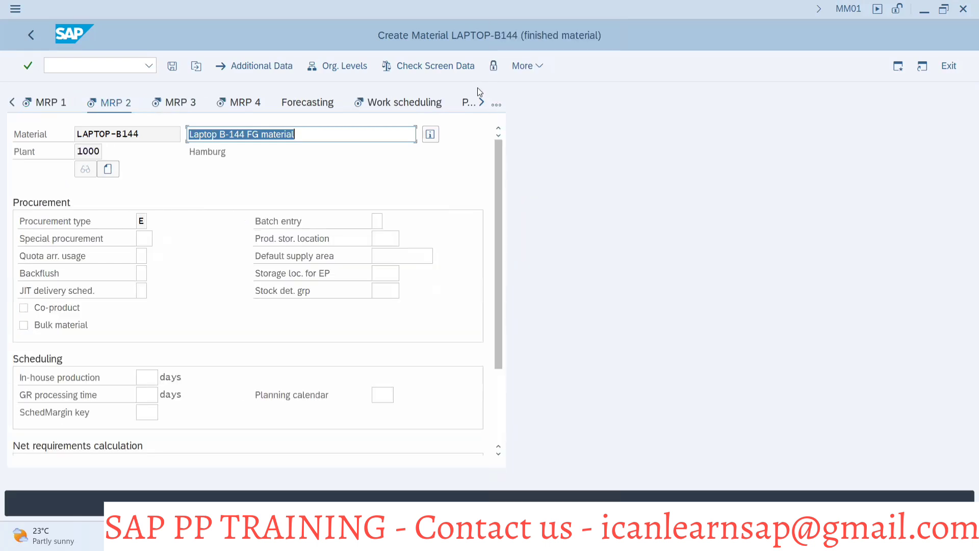
pyautogui.click(497, 107)
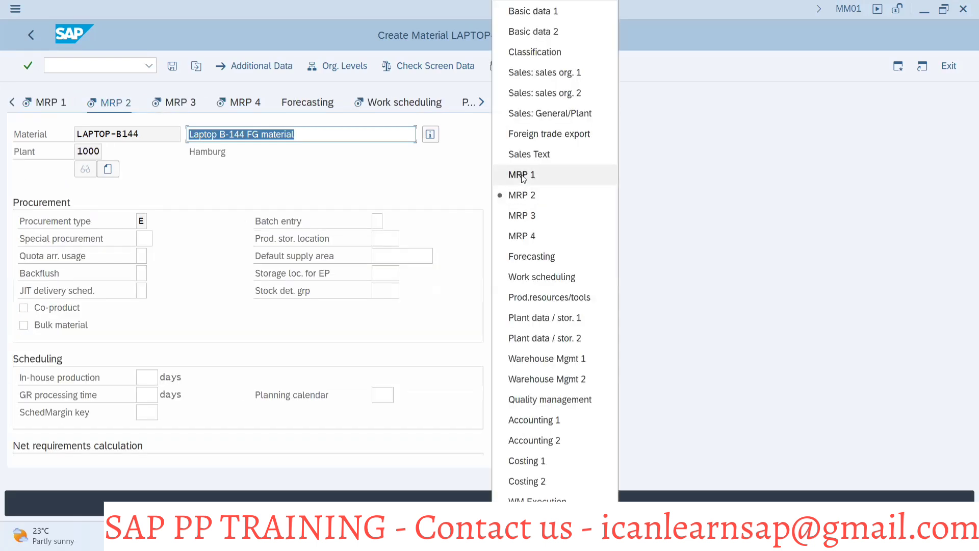
pyautogui.click(522, 178)
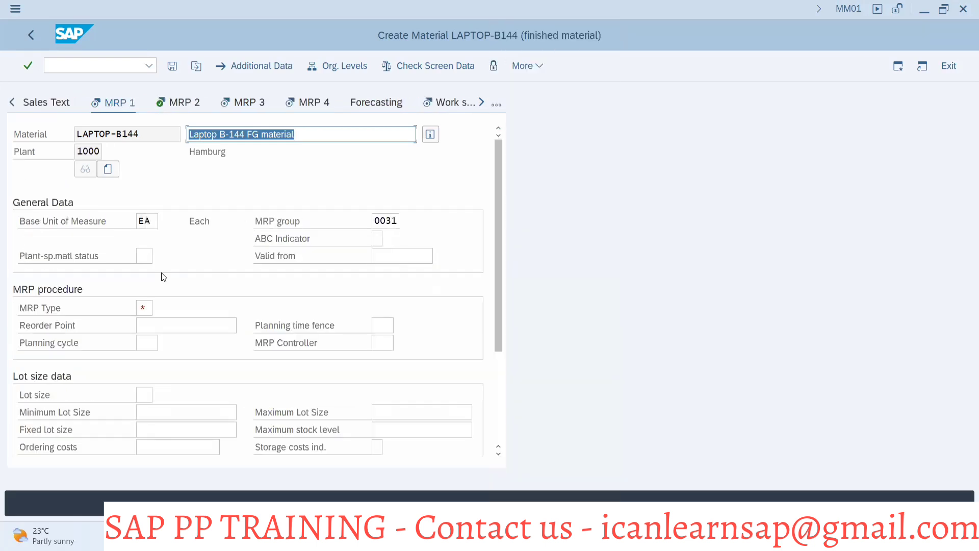
pyautogui.click(141, 308)
pyautogui.write('PD')
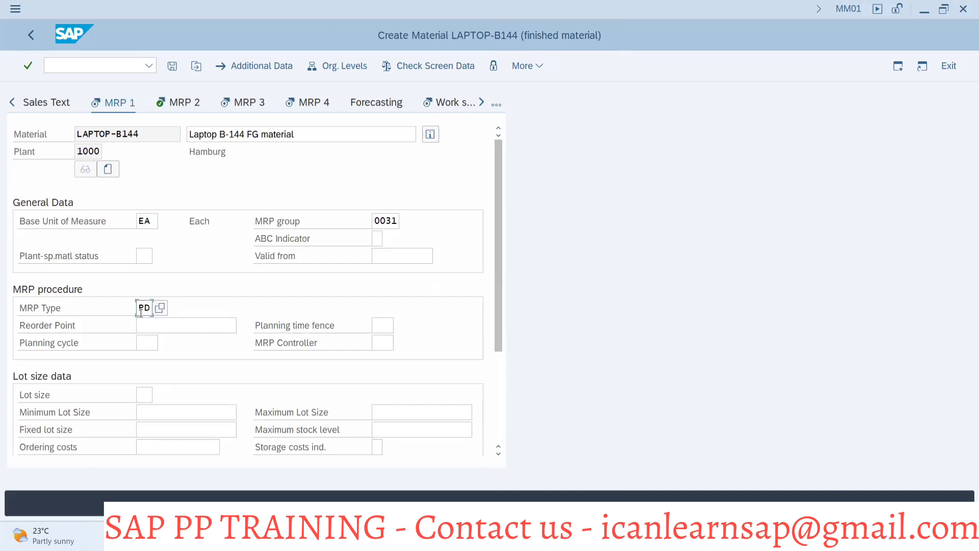
pyautogui.click(381, 346)
pyautogui.write('001')
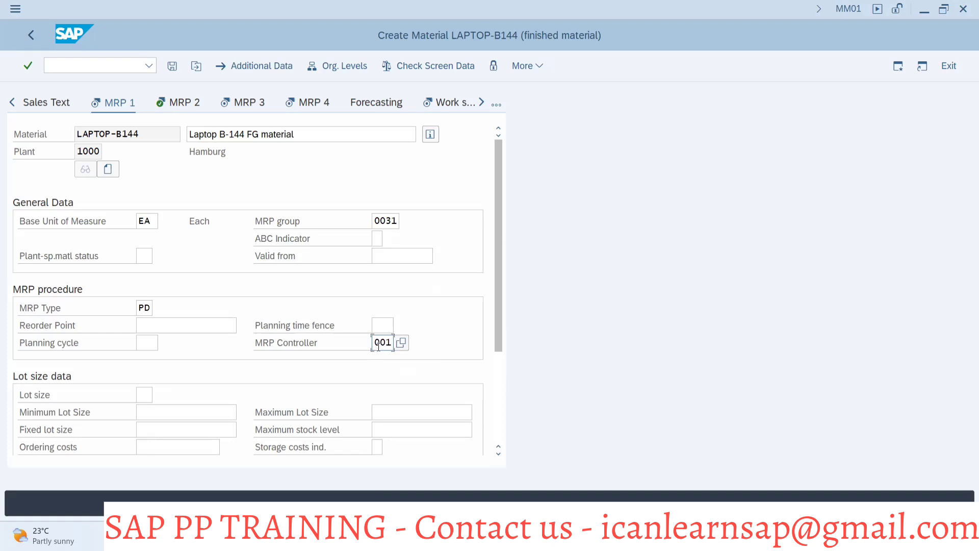
# Set the lot size to EX in the MRP 1 view of LAPTOP-B144 and confirm the view.
pyautogui.press('Return')
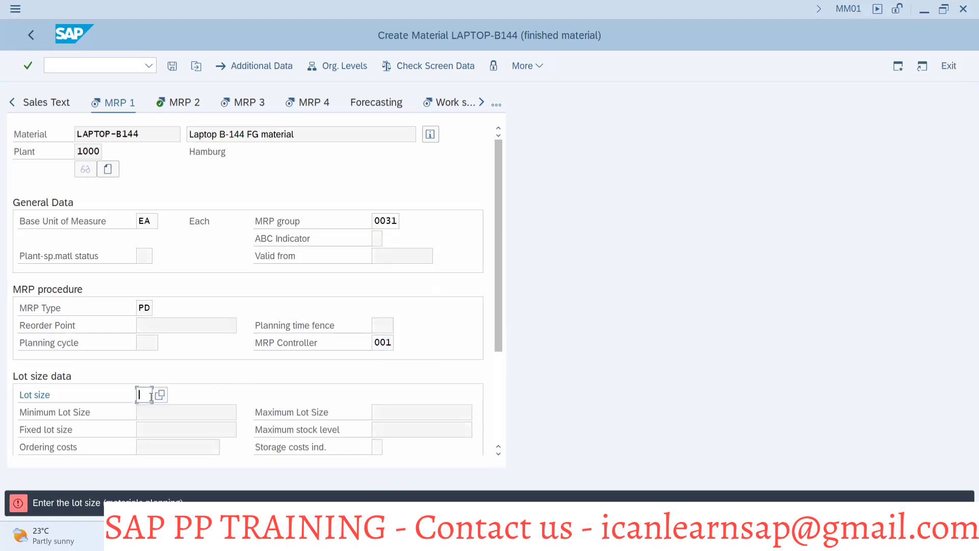
pyautogui.write('EX')
pyautogui.press('Return')
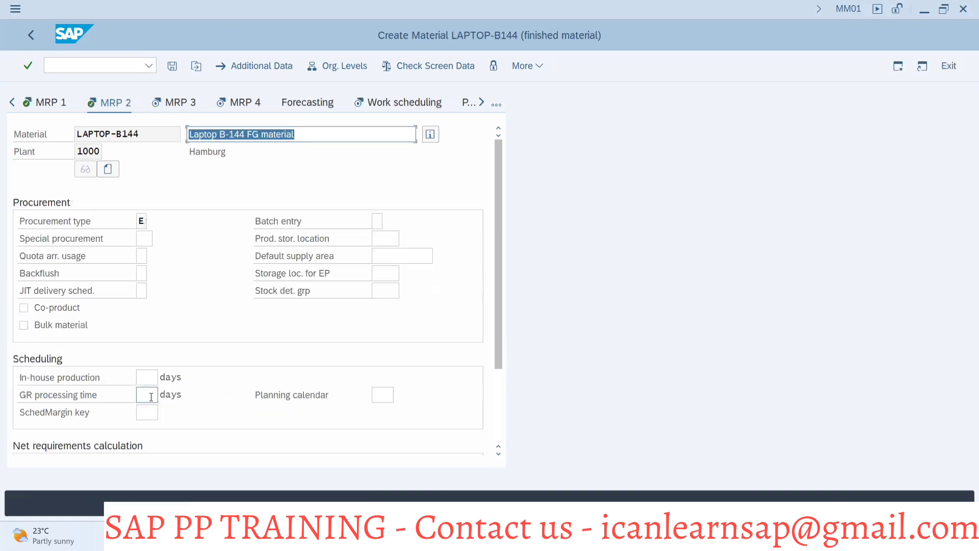
# In the MRP 2 view, set in-house production to 1 day and the scheduling margin key to 000, and confirm.
pyautogui.click(143, 376)
pyautogui.write('1')
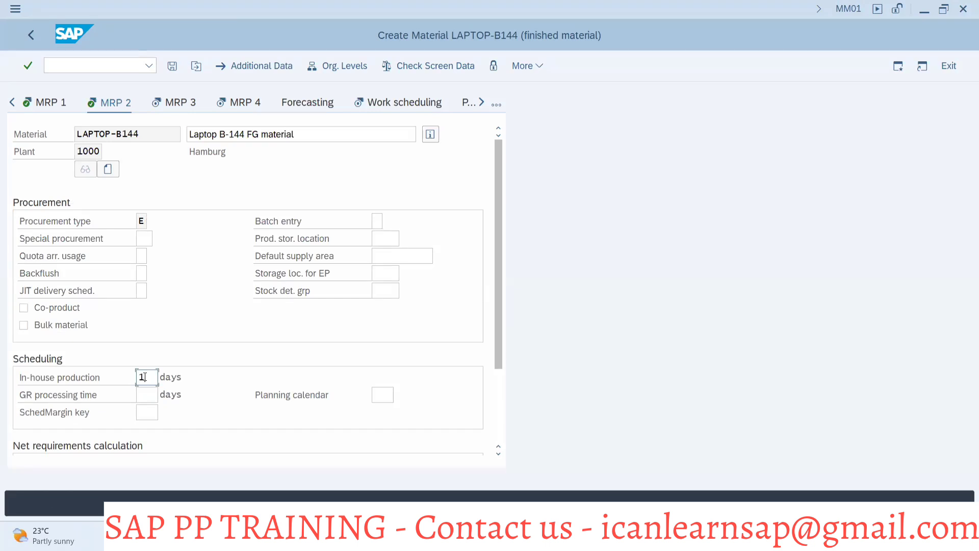
pyautogui.press('Return')
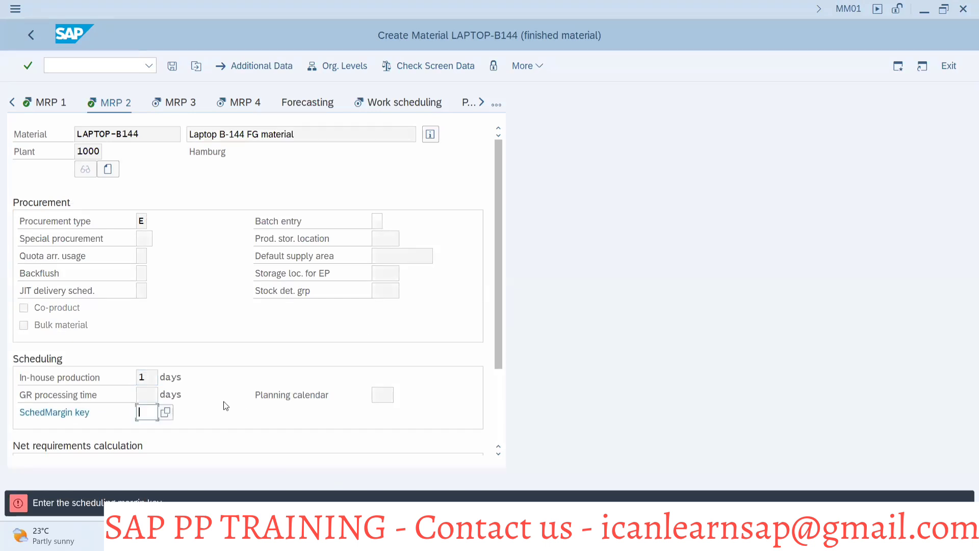
pyautogui.write('000')
pyautogui.press('Return')
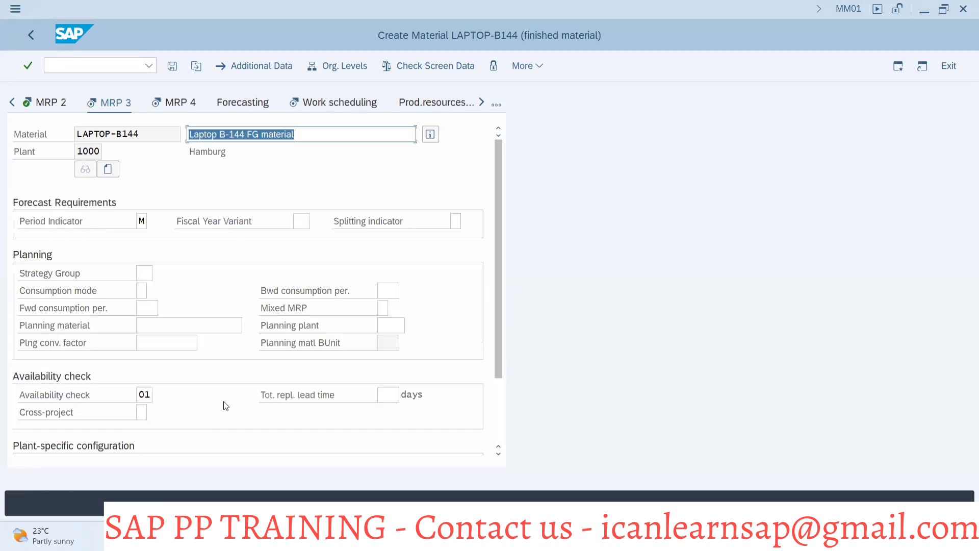
# Move past the remaining MRP views to the Accounting 1 view and set the valuation class to 7920.
pyautogui.click(178, 105)
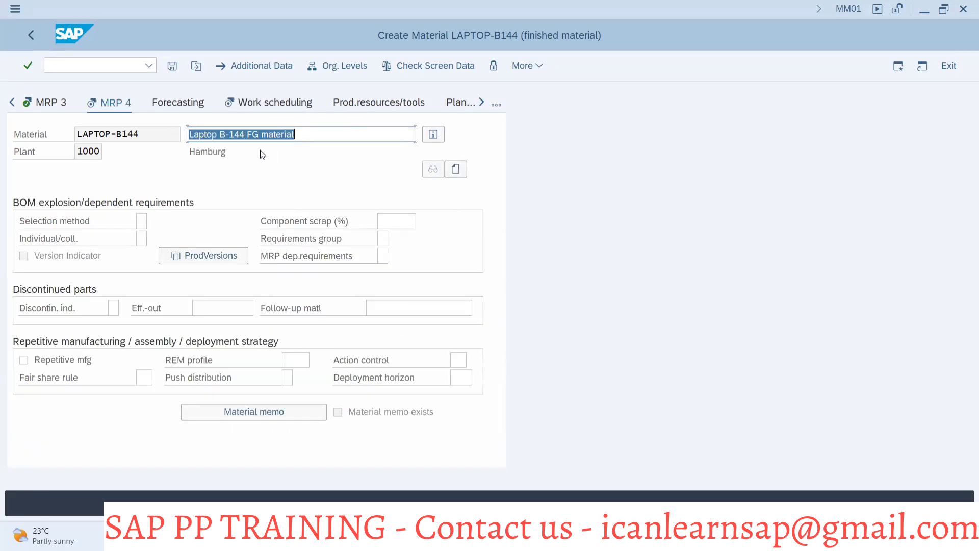
pyautogui.click(496, 105)
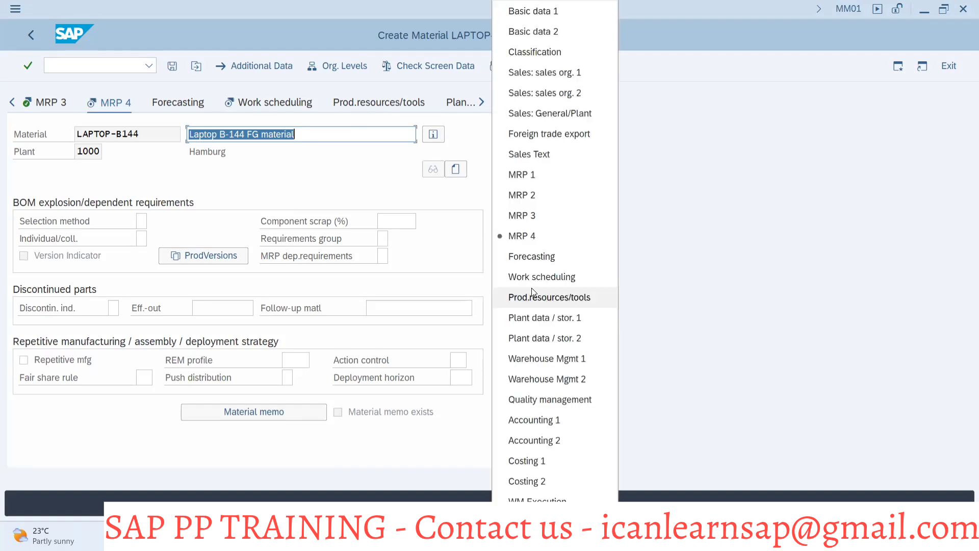
pyautogui.click(553, 421)
pyautogui.click(151, 305)
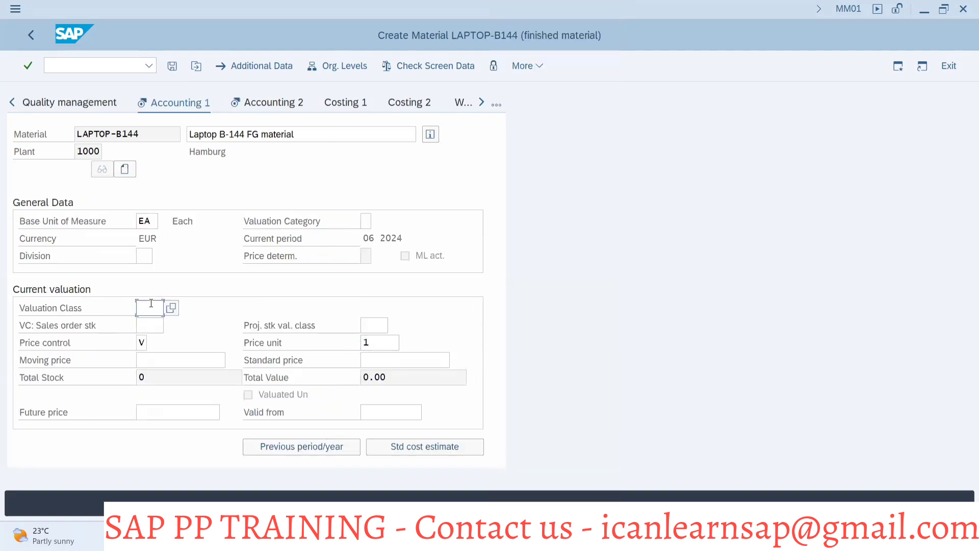
pyautogui.click(149, 324)
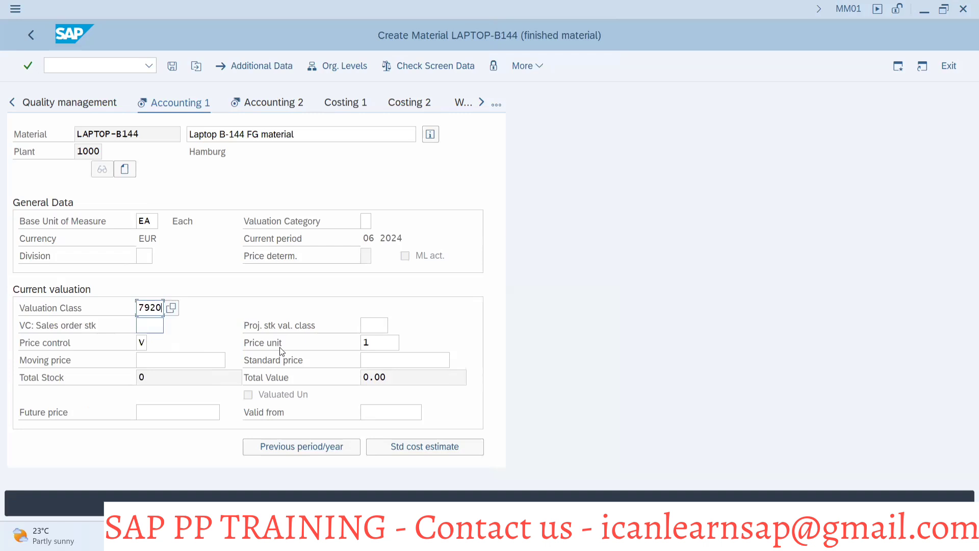
# Set the standard price to 780000 in the Accounting 1 view.
pyautogui.click(377, 365)
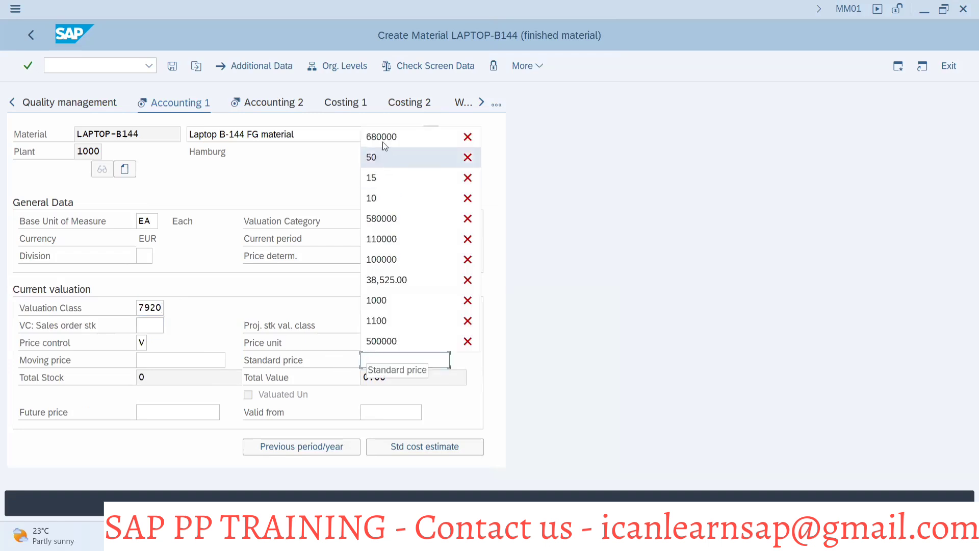
pyautogui.click(383, 136)
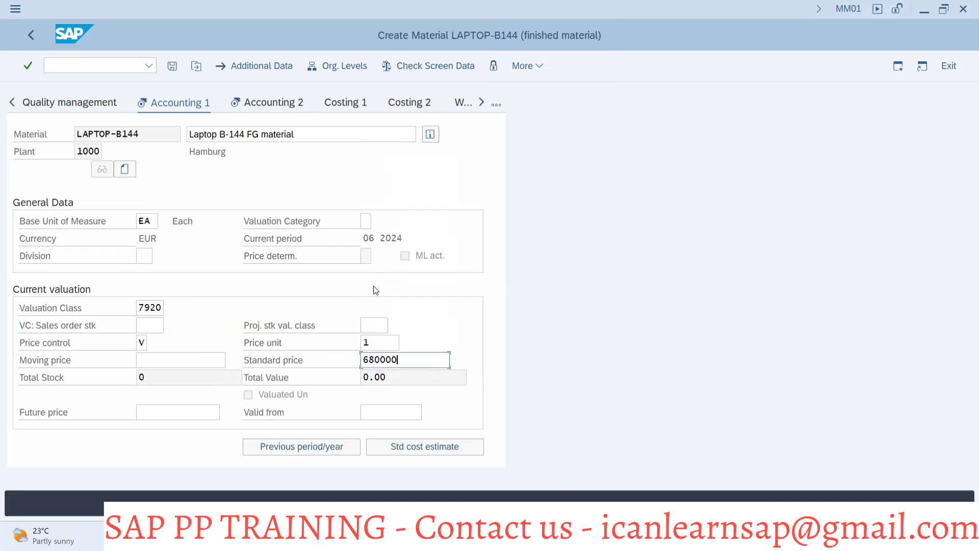
pyautogui.click(368, 359)
pyautogui.press('BackSpace')
pyautogui.write('7')
# Confirm the Accounting 1 and Accounting 2 views and save the new material LAPTOP-B144.
pyautogui.click(272, 106)
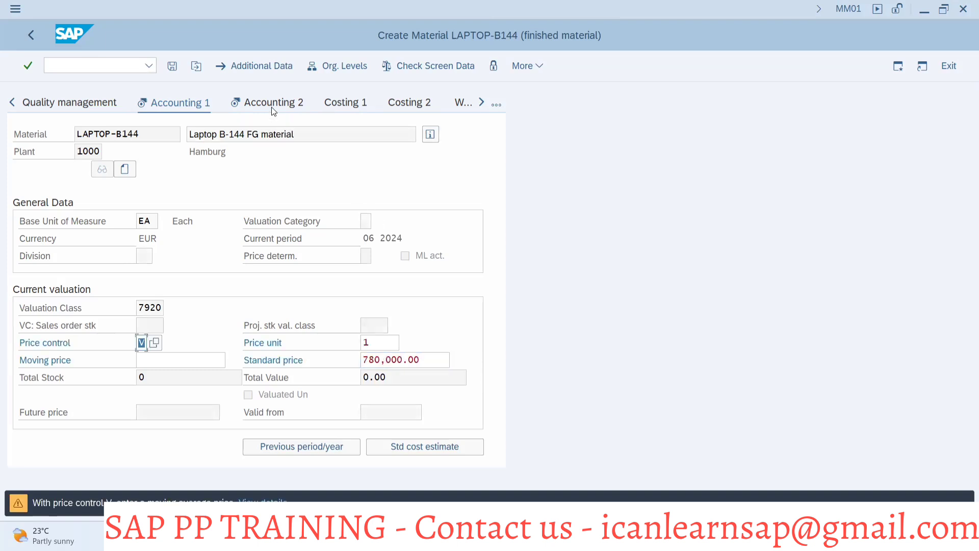
pyautogui.click(272, 106)
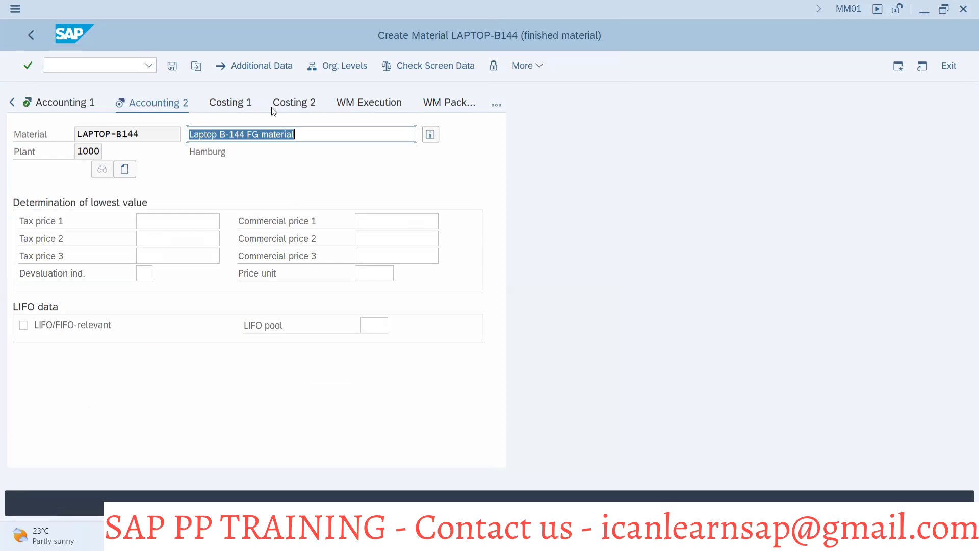
pyautogui.press('Return')
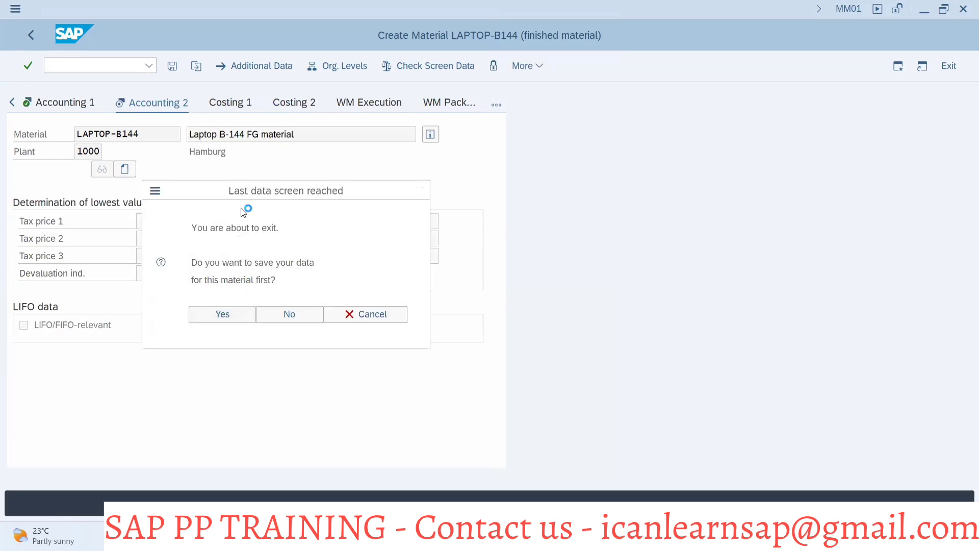
pyautogui.click(221, 312)
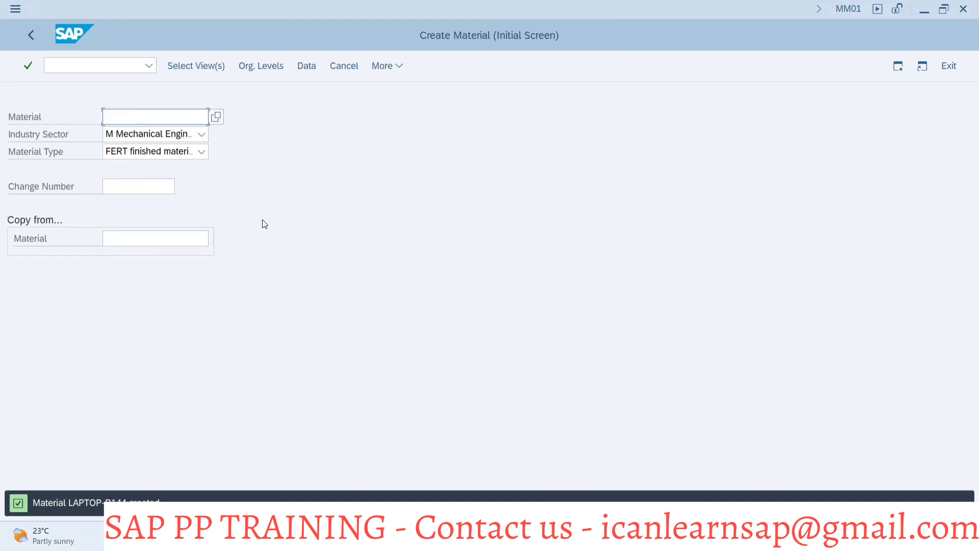
# Enter LAPTOP-B1444 as the next material on the Create Material initial screen.
pyautogui.click(172, 118)
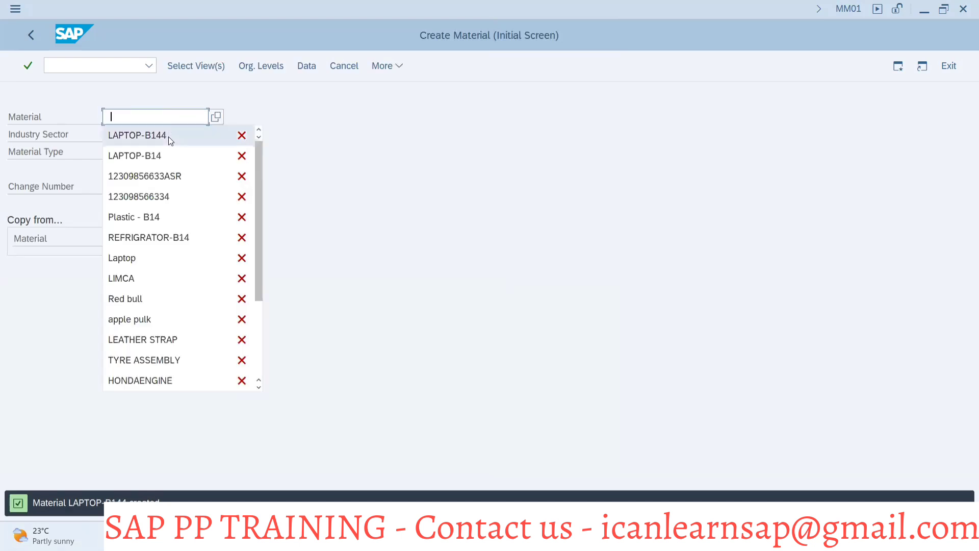
pyautogui.click(169, 137)
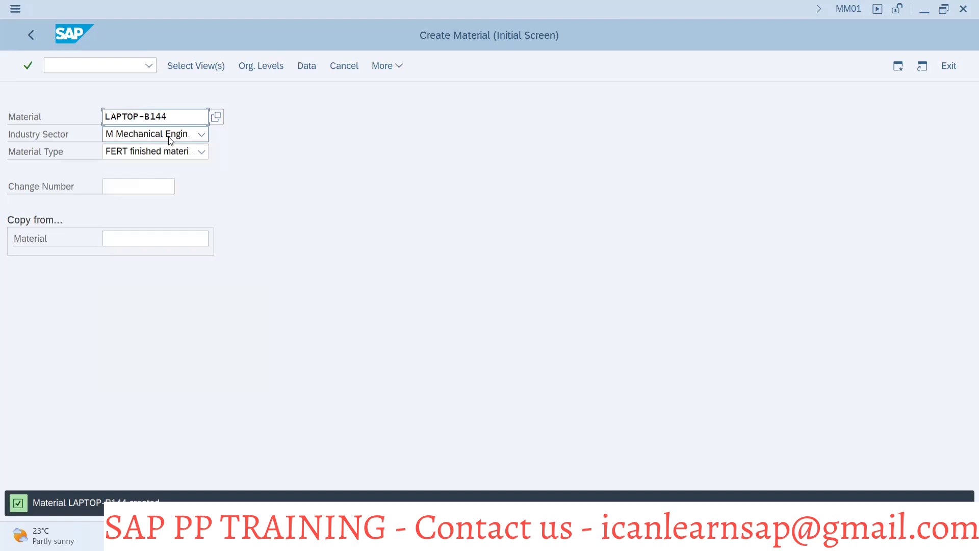
pyautogui.click(171, 115)
pyautogui.write('4')
# Check the PowerPoint slide on default values for material for the MRP profile transaction, and return to SAP.
pyautogui.click(131, 65)
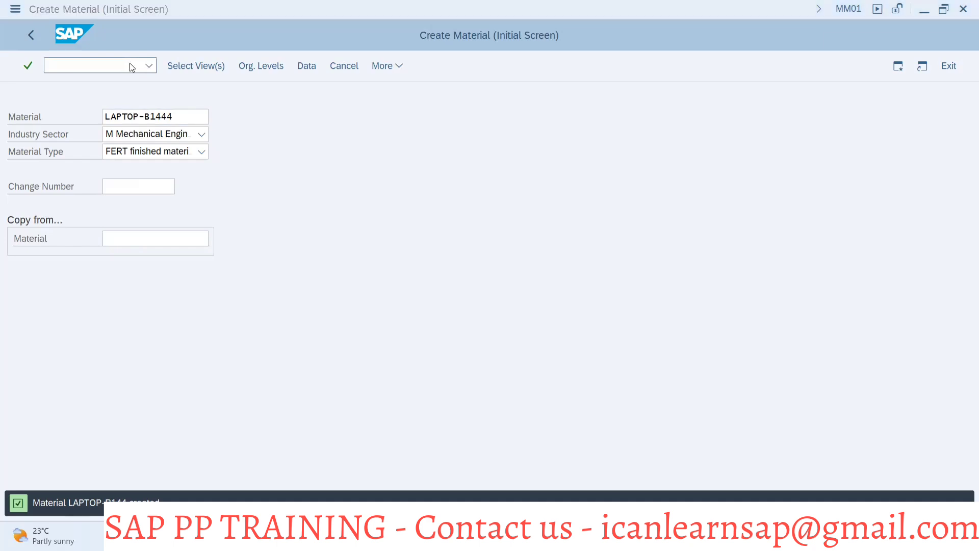
pyautogui.hotkey('alt', 'Tab')
pyautogui.hotkey('alt', 'shift', 'Tab')
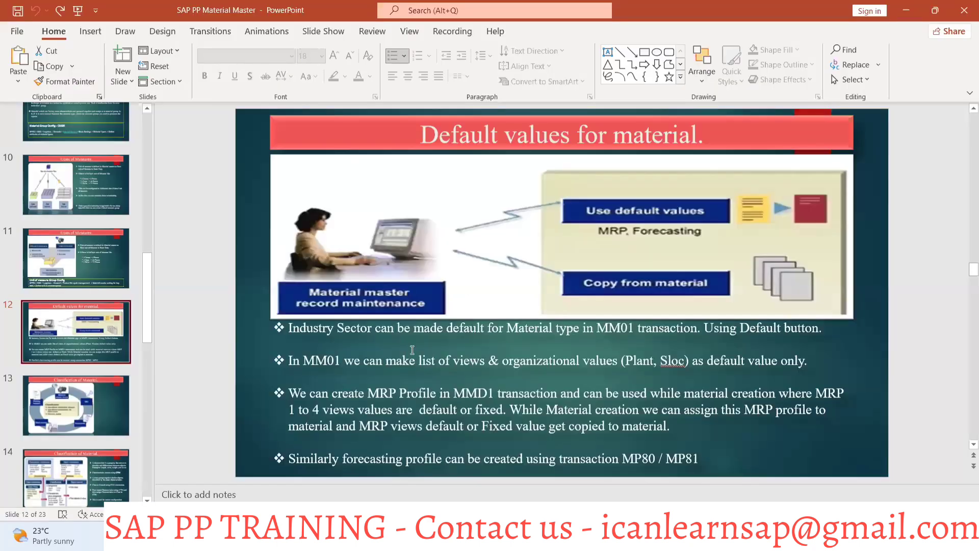
pyautogui.hotkey('alt', 'Tab')
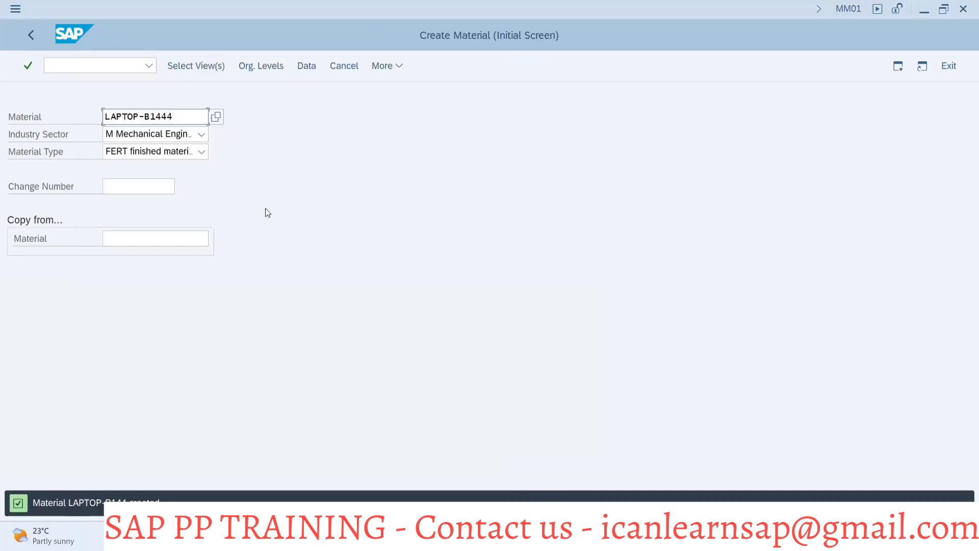
# Open transaction MMD1 in a new session and start creating MRP profile B15.
pyautogui.click(89, 66)
pyautogui.write('/')
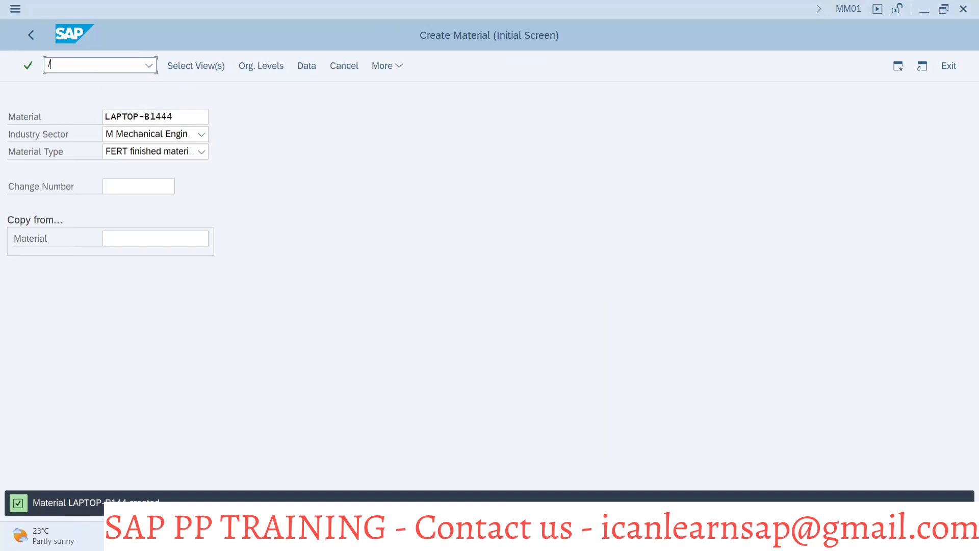
pyautogui.write('ommd1')
pyautogui.press('Return')
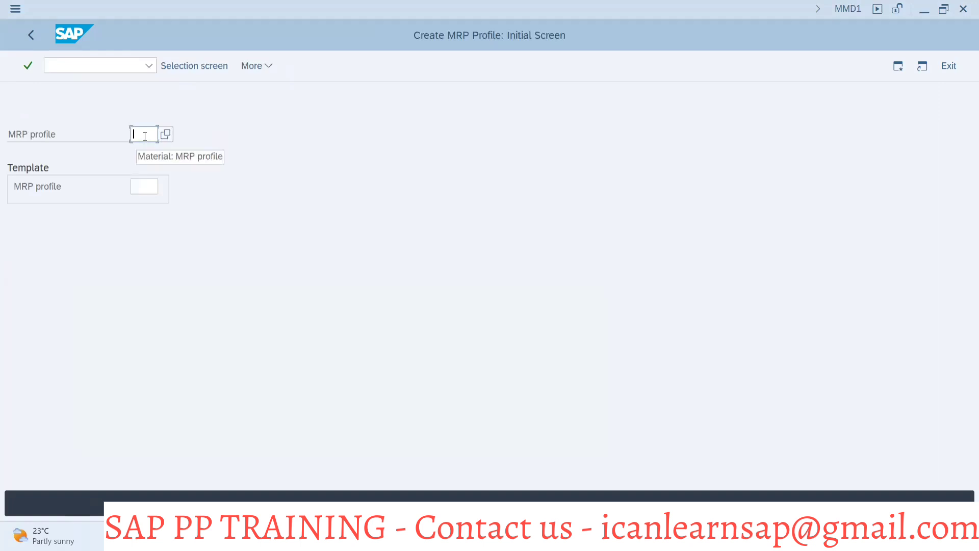
pyautogui.write('B1')
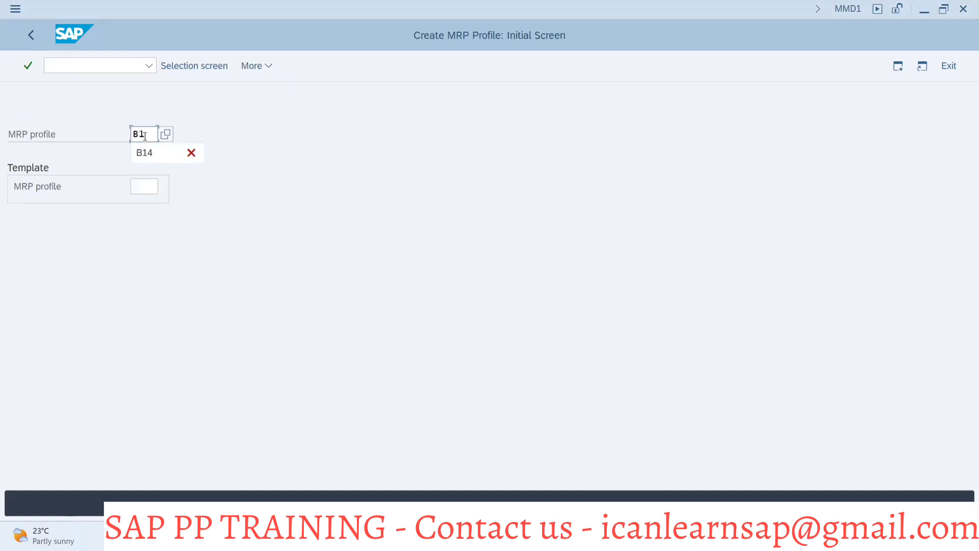
pyautogui.write('5')
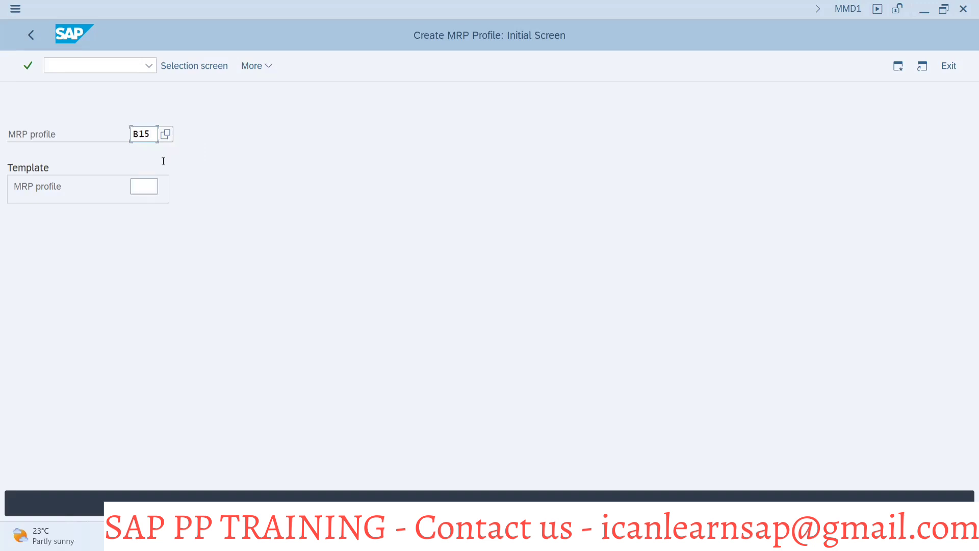
pyautogui.press('Return')
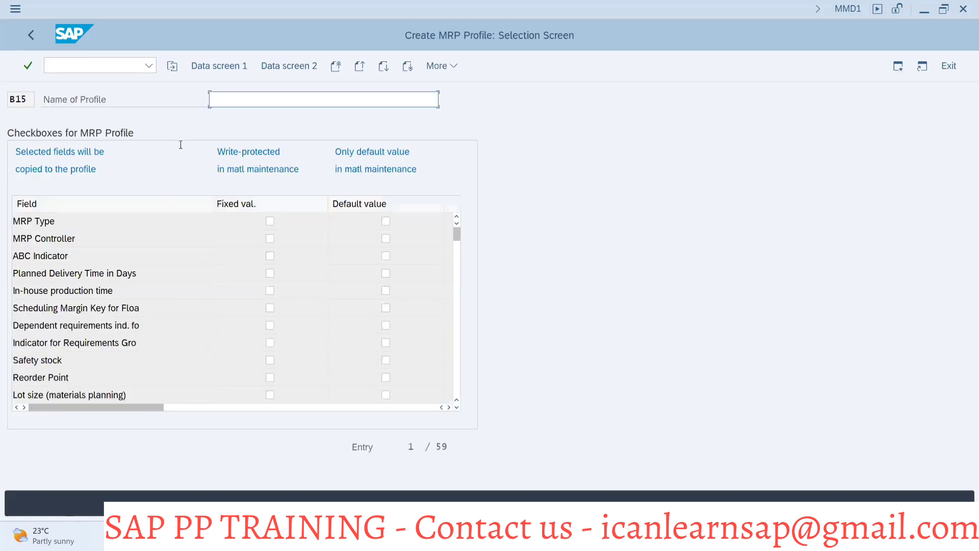
# Name the MRP profile "B15 - MRP profile for Laptop".
pyautogui.write('B')
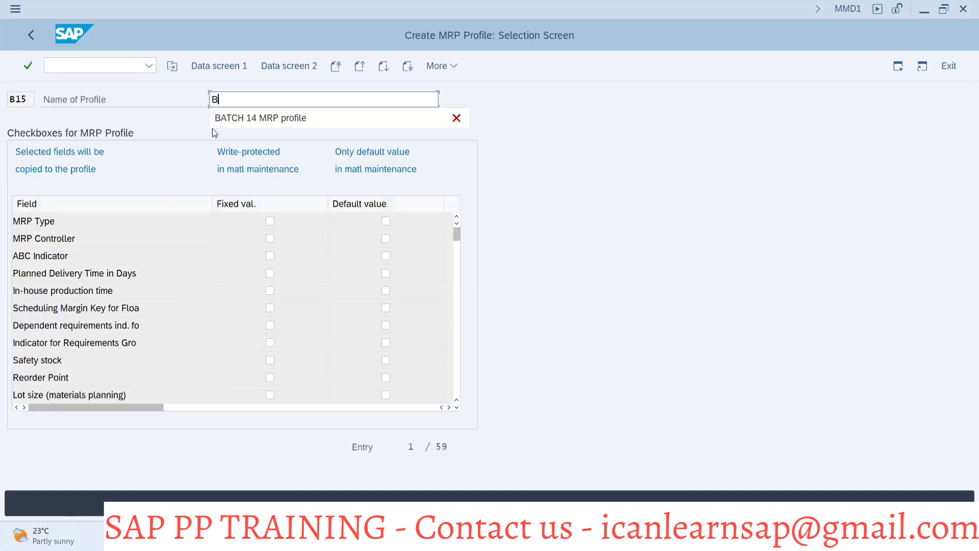
pyautogui.write('15 - MRP pro')
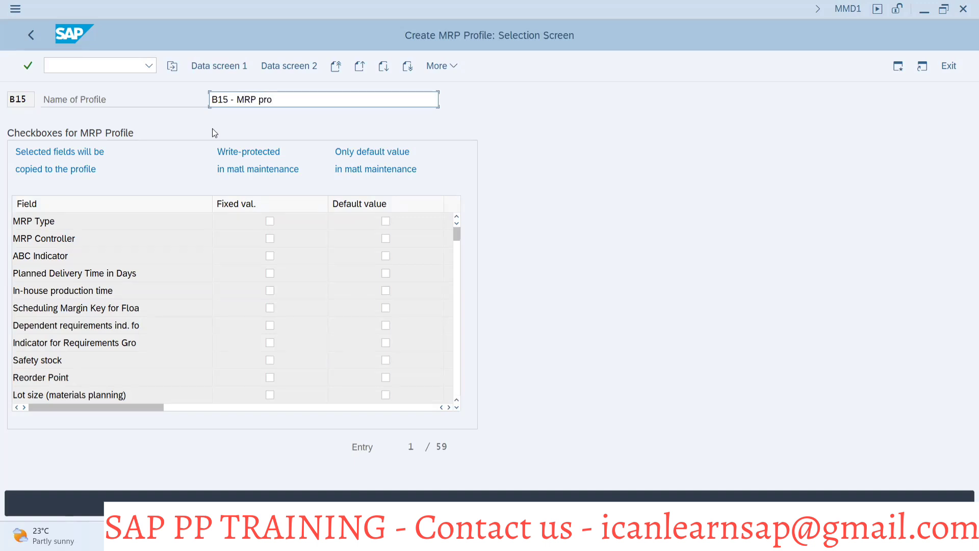
pyautogui.write('file for Laptop')
# Mark MRP type, scheduling margin key and lot size as fixed; MRP controller, planned delivery time, in-house production time and requirements grouping indicator as default.
pyautogui.click(269, 222)
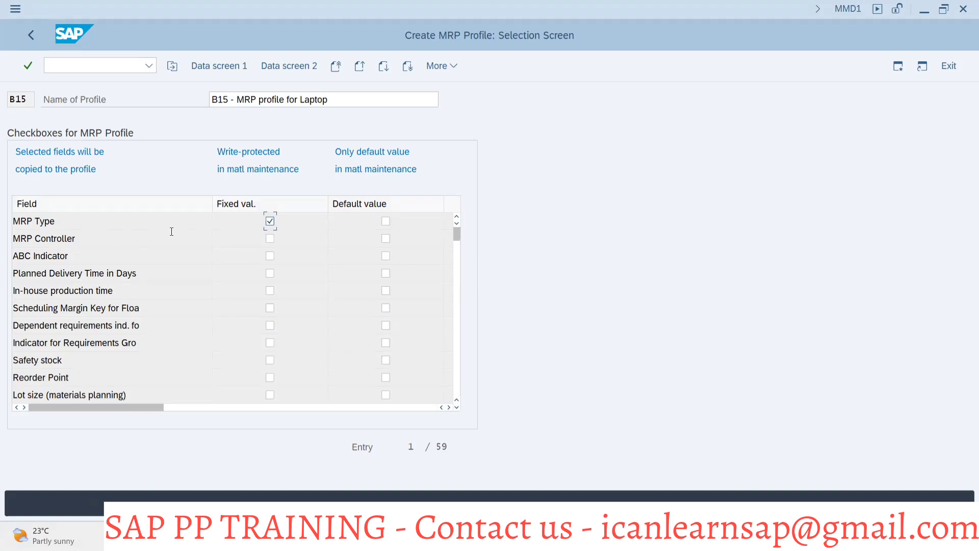
pyautogui.click(386, 238)
pyautogui.click(386, 274)
pyautogui.click(386, 290)
pyautogui.click(270, 309)
pyautogui.click(386, 342)
pyautogui.click(270, 394)
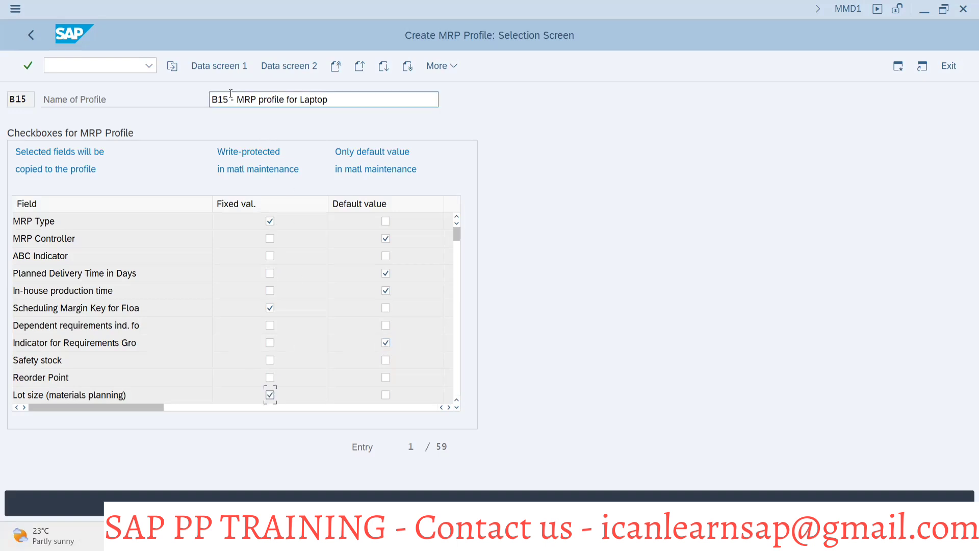
# In Data Screen 1 of the MRP profile, set the MRP type to PD and the MRP controller to 001.
pyautogui.click(229, 70)
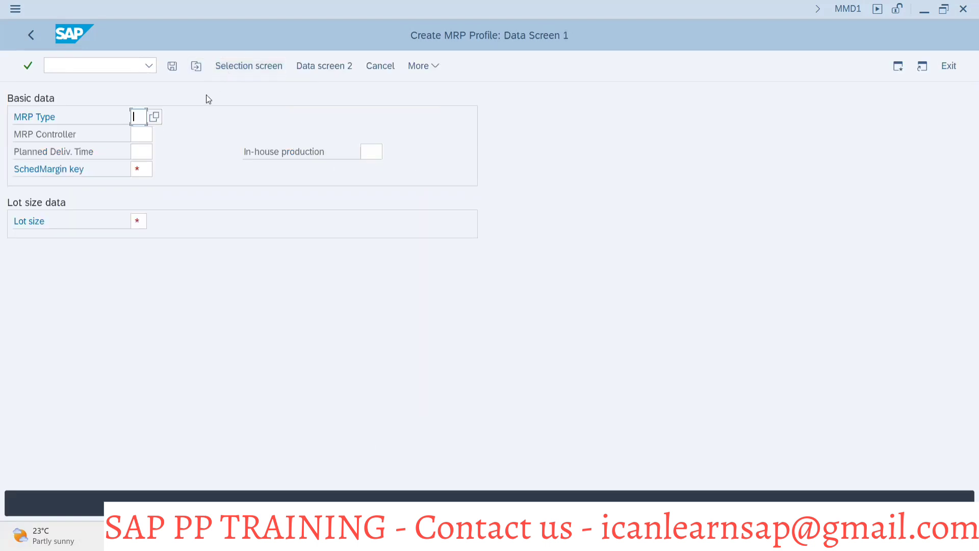
pyautogui.write('PD')
pyautogui.click(145, 135)
pyautogui.write('000')
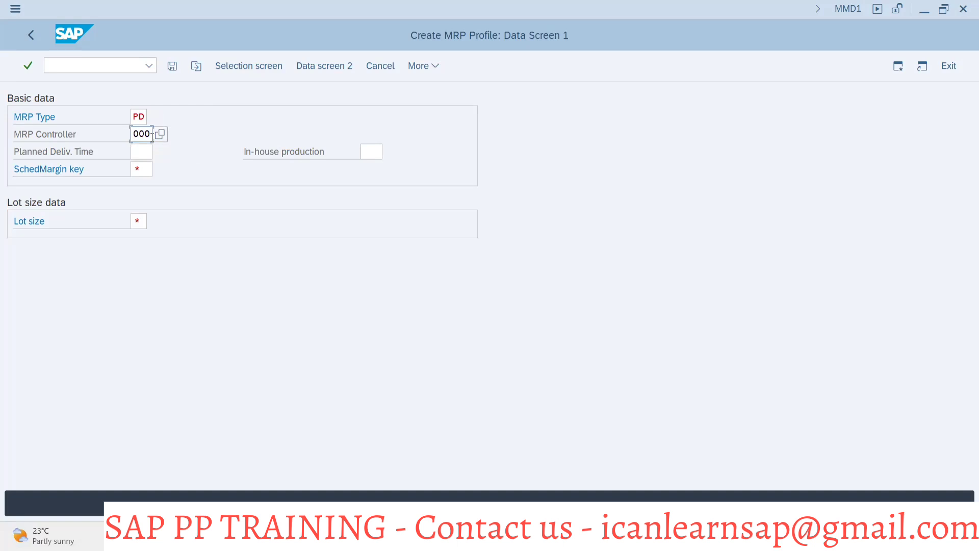
pyautogui.press('BackSpace')
pyautogui.write('1')
# Set the profile's planned delivery time to 1, in-house production to 1 and scheduling margin key to 000.
pyautogui.click(142, 152)
pyautogui.write('1')
pyautogui.click(375, 154)
pyautogui.write('1')
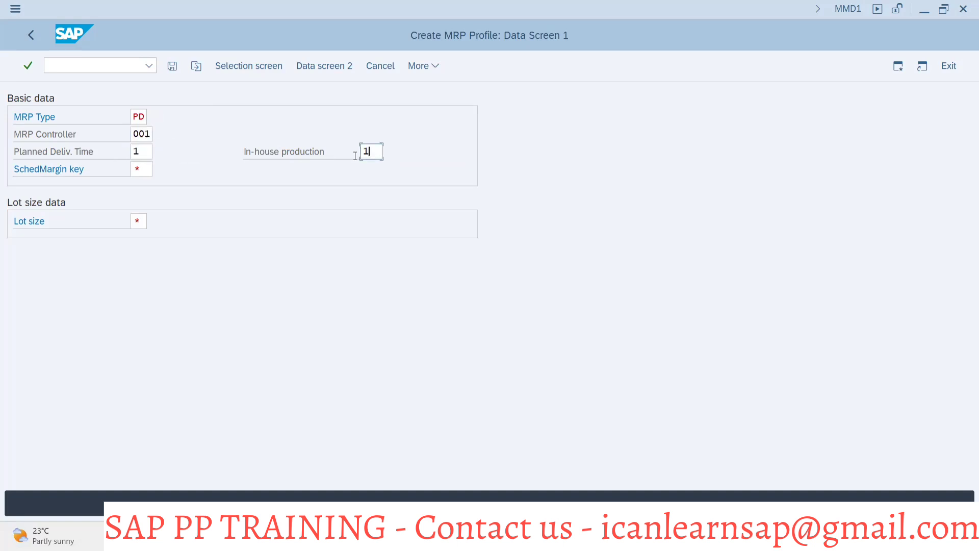
pyautogui.click(145, 168)
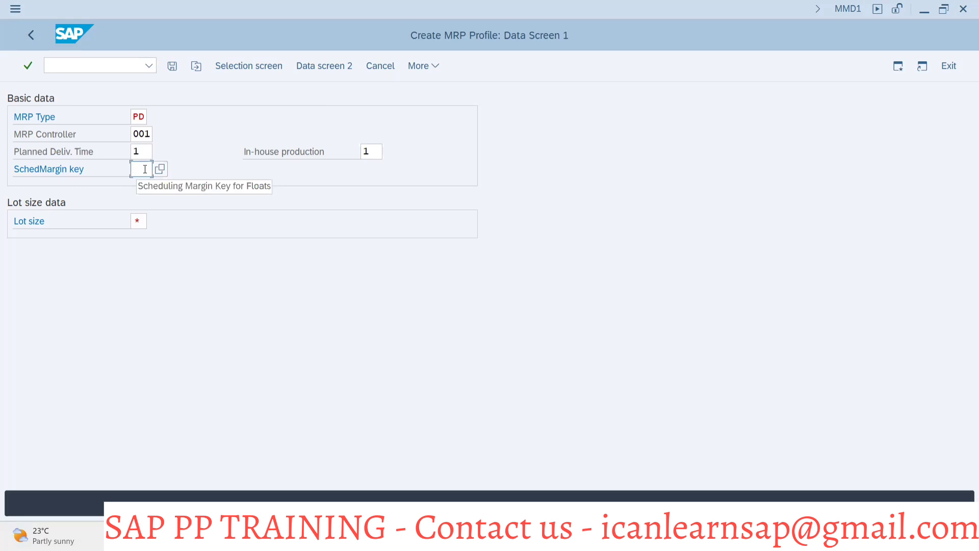
pyautogui.write('000')
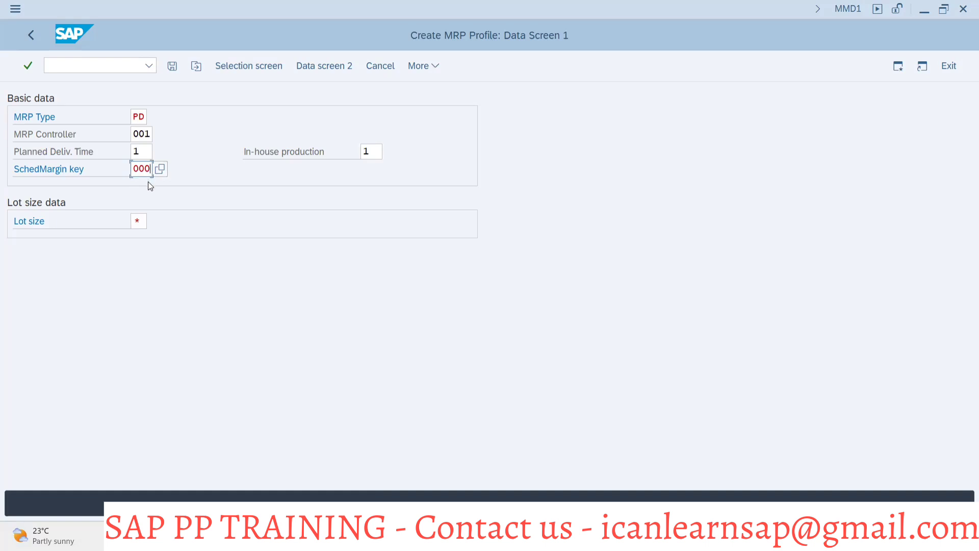
# Set the MRP profile's lot size to EX and save profile B15.
pyautogui.click(142, 225)
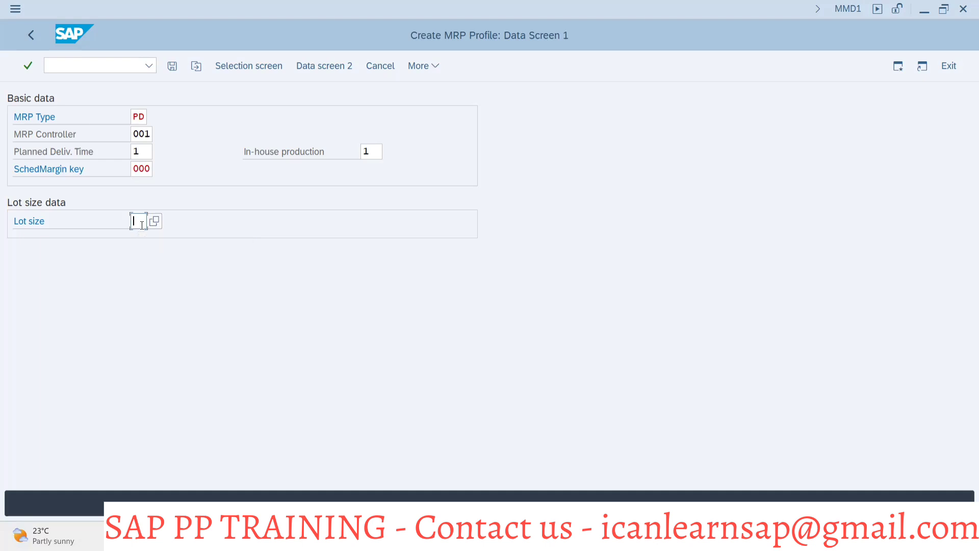
pyautogui.write('EX')
pyautogui.click(172, 68)
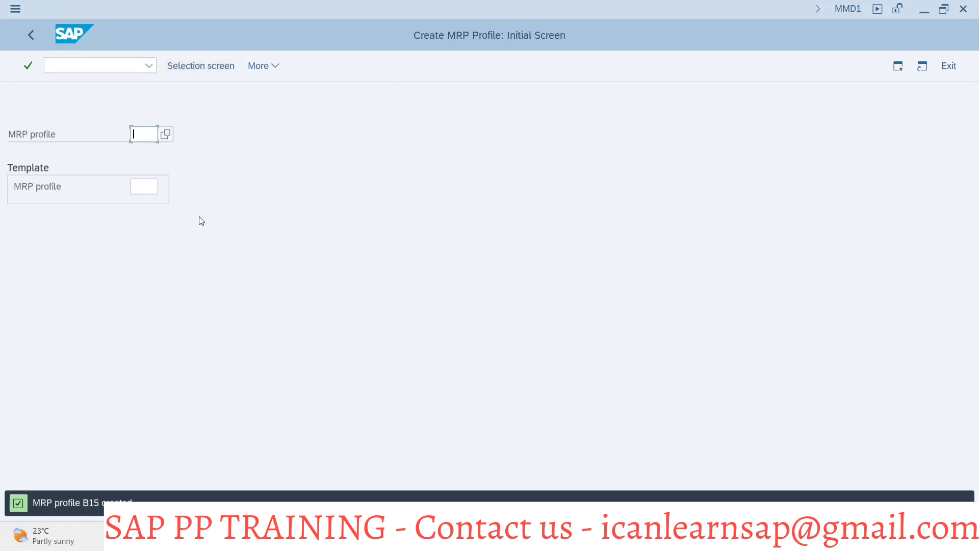
# Start creating finished material LAPTOP-B1444 in MM01 with the default views, plant 1000 and MRP profile B15.
pyautogui.hotkey('alt', 'Tab')
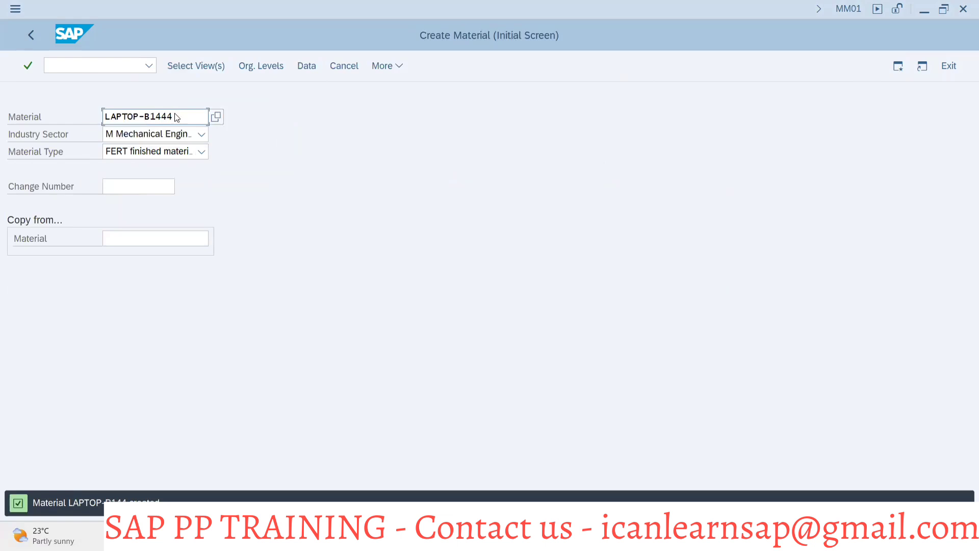
pyautogui.press('Return')
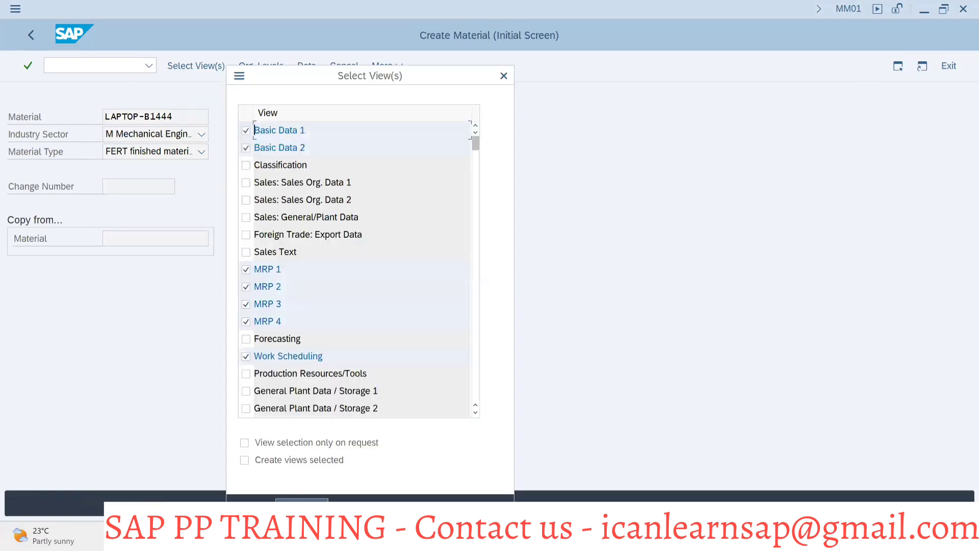
pyautogui.click(301, 498)
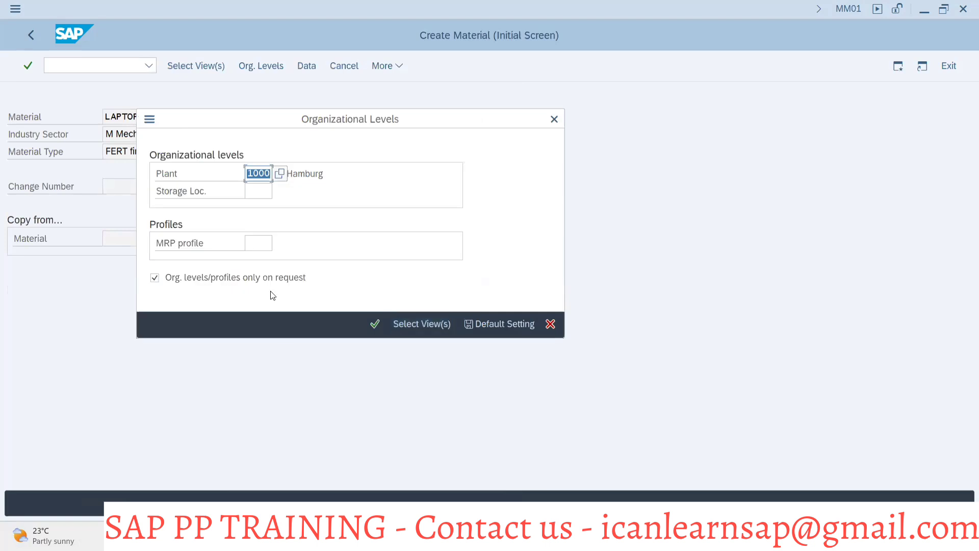
pyautogui.click(255, 244)
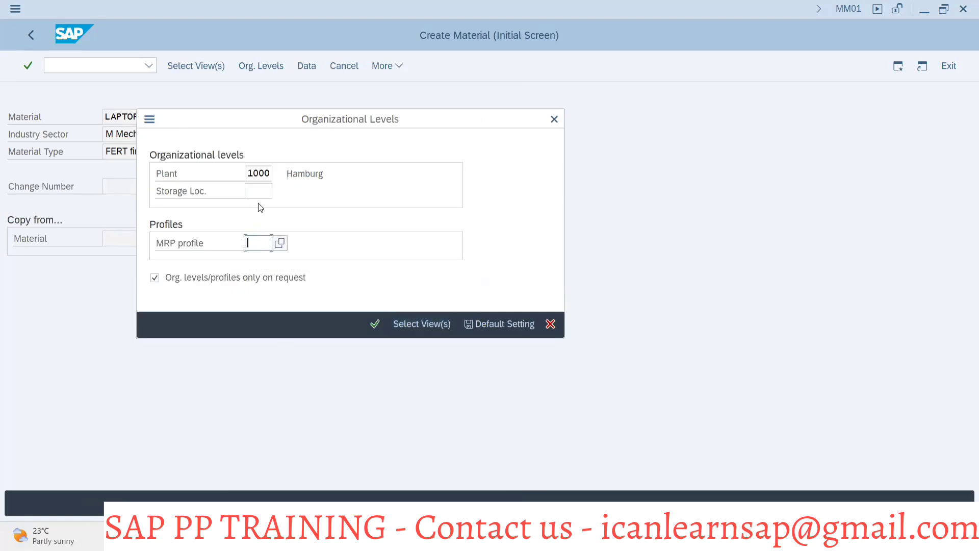
pyautogui.write('B15')
pyautogui.click(376, 327)
# Describe the material as "Laptop B-1444 FG material" with base unit EA, and open its MRP 1 view.
pyautogui.press('BackSpace')
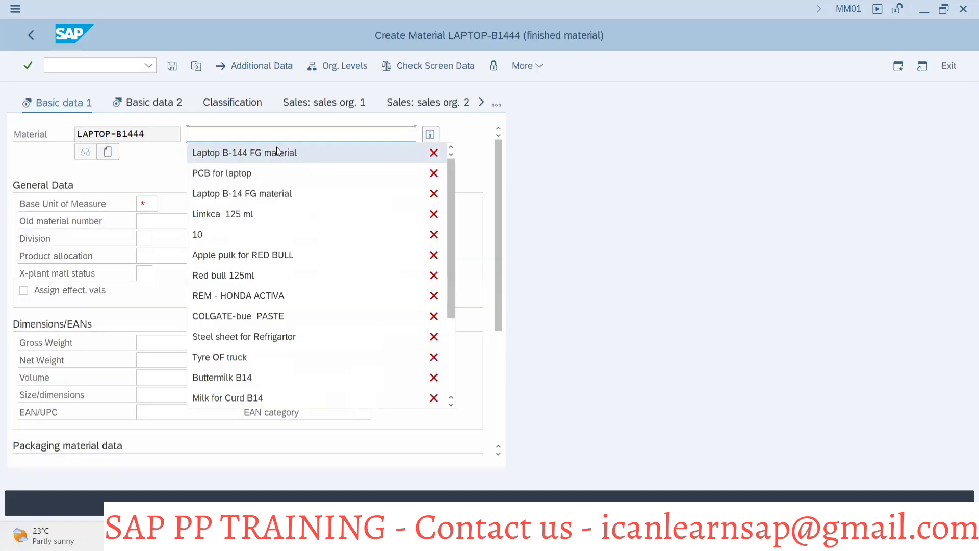
pyautogui.click(261, 152)
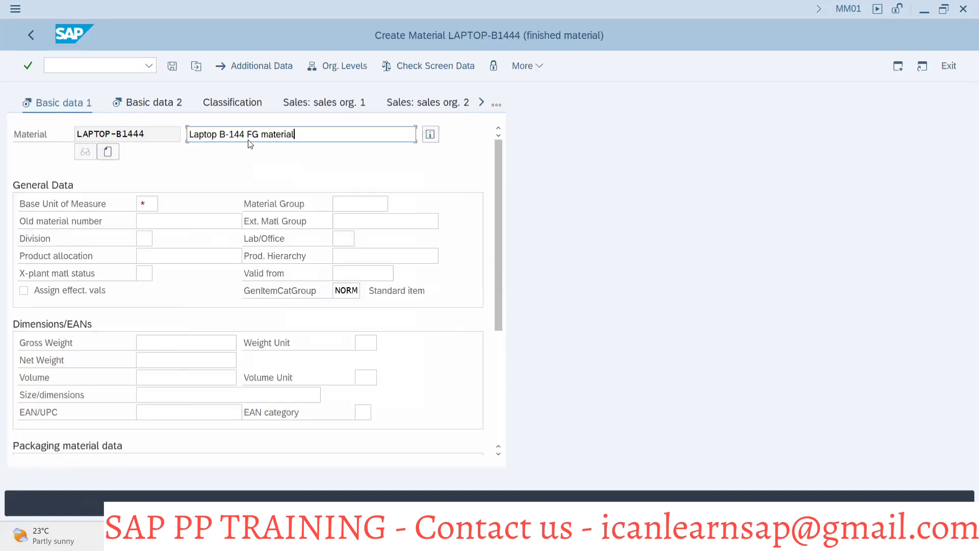
pyautogui.click(244, 134)
pyautogui.write('4')
pyautogui.click(149, 204)
pyautogui.write('EA')
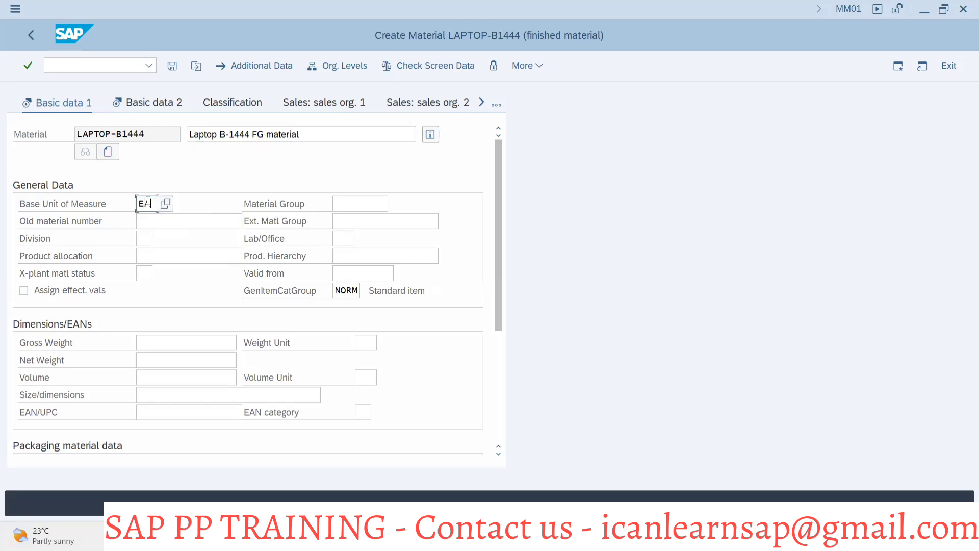
pyautogui.click(498, 105)
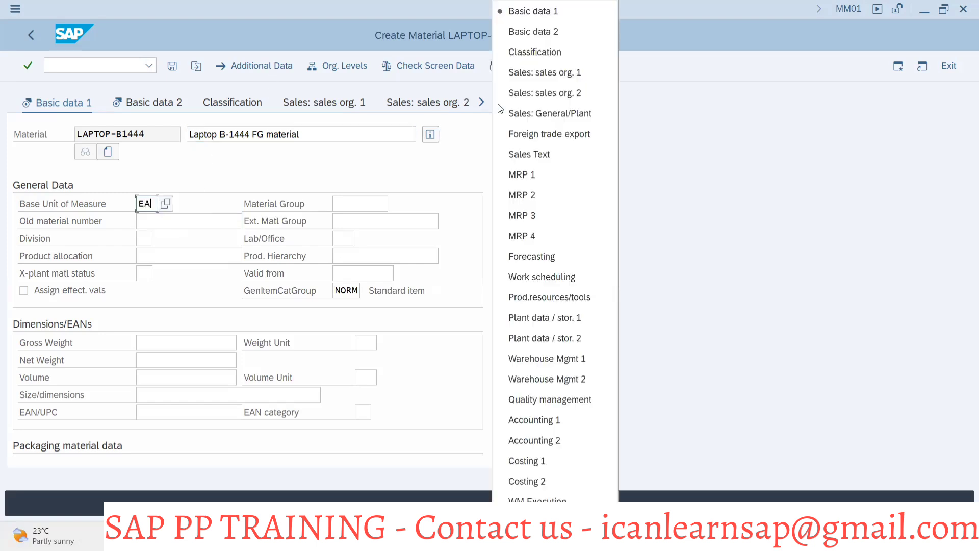
pyautogui.click(514, 178)
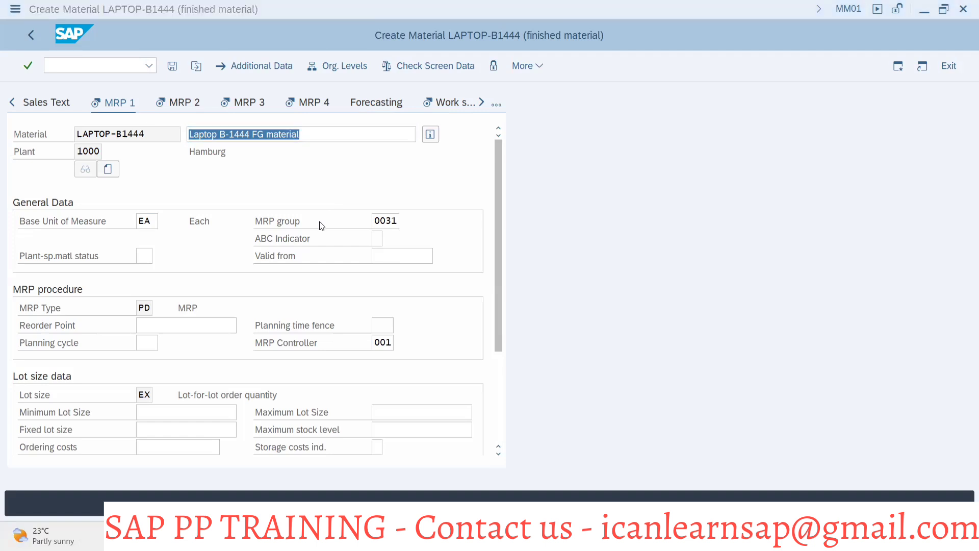
# In the other SAP session, open MRP profile B15 for changing with transaction MMD2.
pyautogui.hotkey('alt', 'Tab')
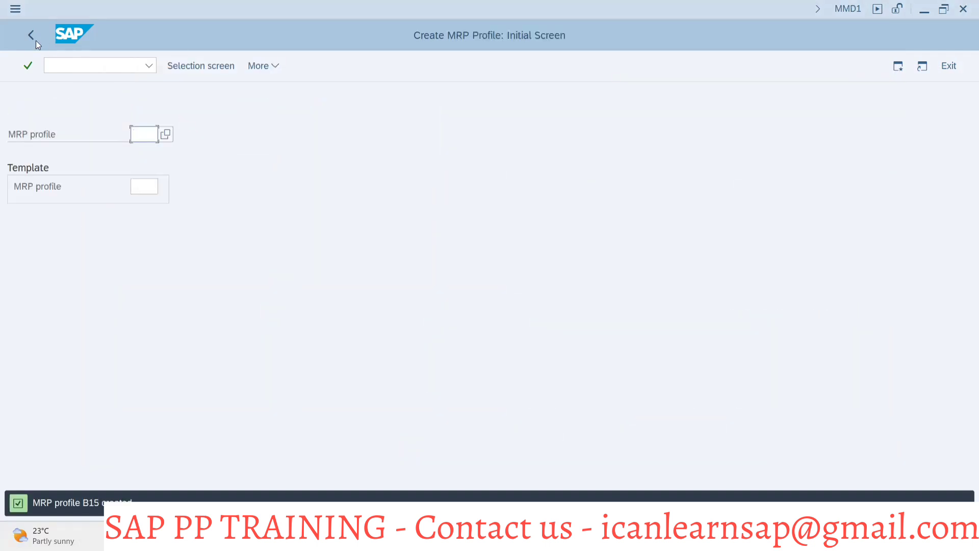
pyautogui.click(72, 62)
pyautogui.write('/')
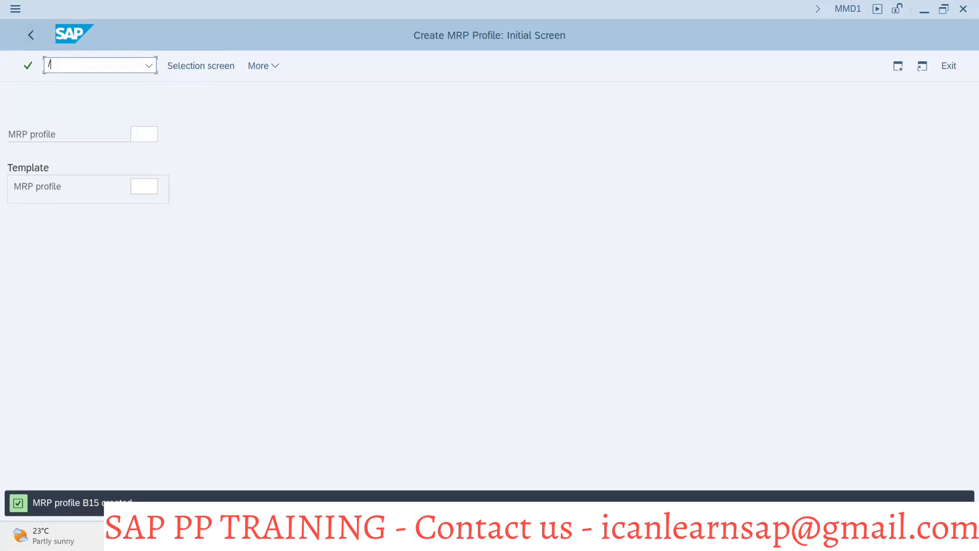
pyautogui.write('nmmd2')
pyautogui.press('Return')
pyautogui.press('Return')
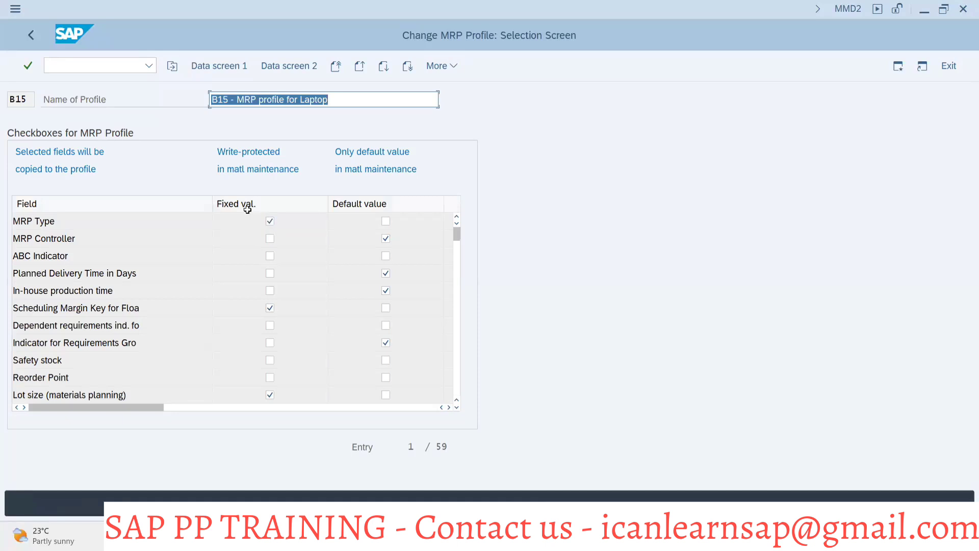
# Compare the MRP type and MRP controller in the material's MRP 1 view with profile B15's fixed and default settings.
pyautogui.hotkey('alt', 'Tab')
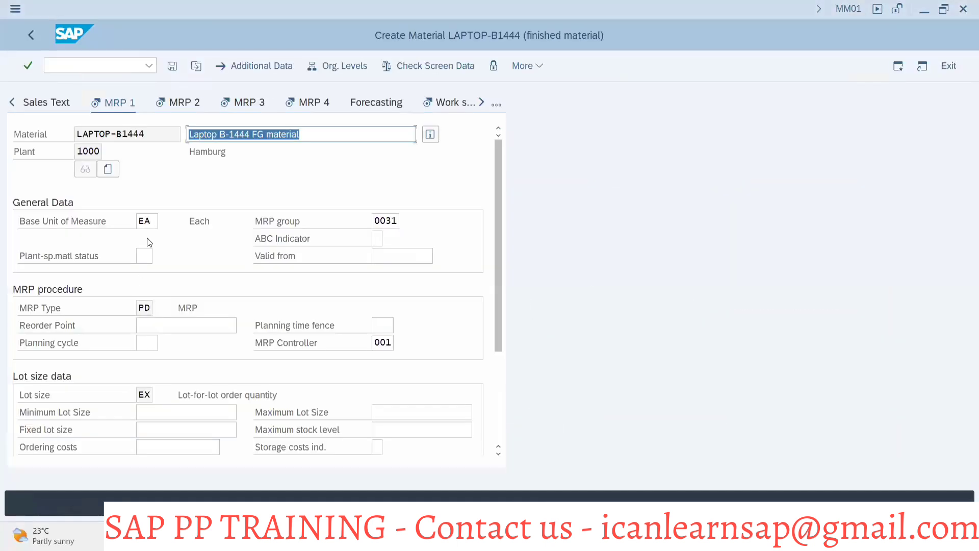
pyautogui.click(144, 308)
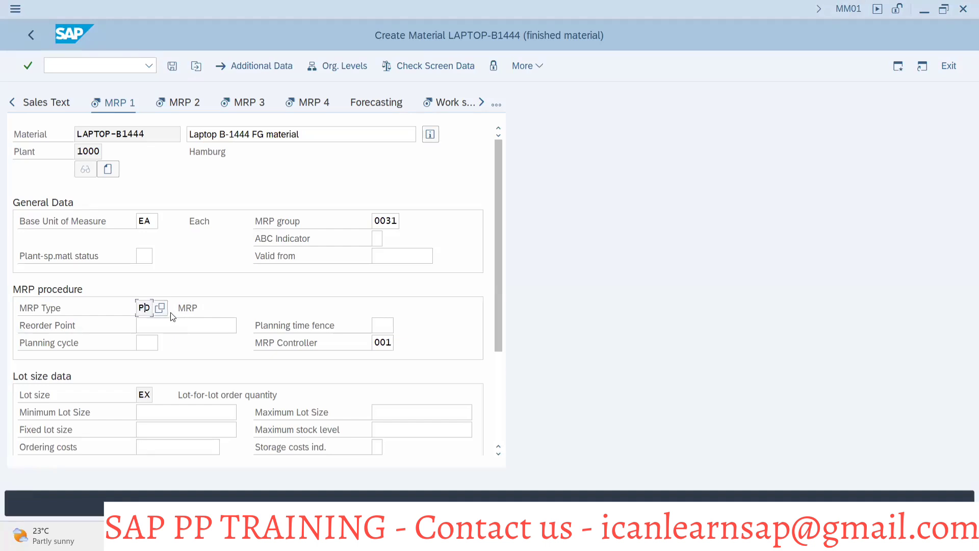
pyautogui.hotkey('alt', 'Tab')
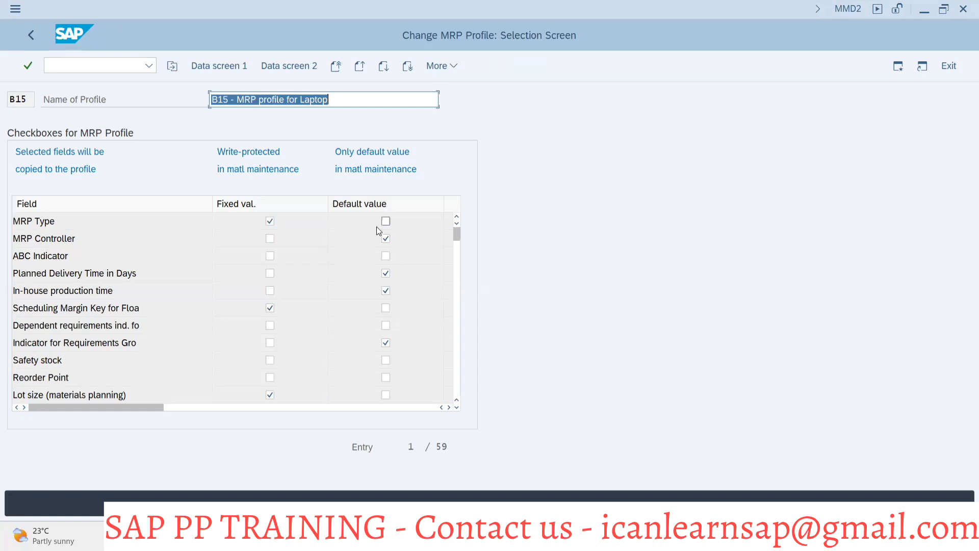
pyautogui.hotkey('alt', 'Tab')
pyautogui.hotkey('alt', 'Tab')
pyautogui.hotkey('alt', 'Tab')
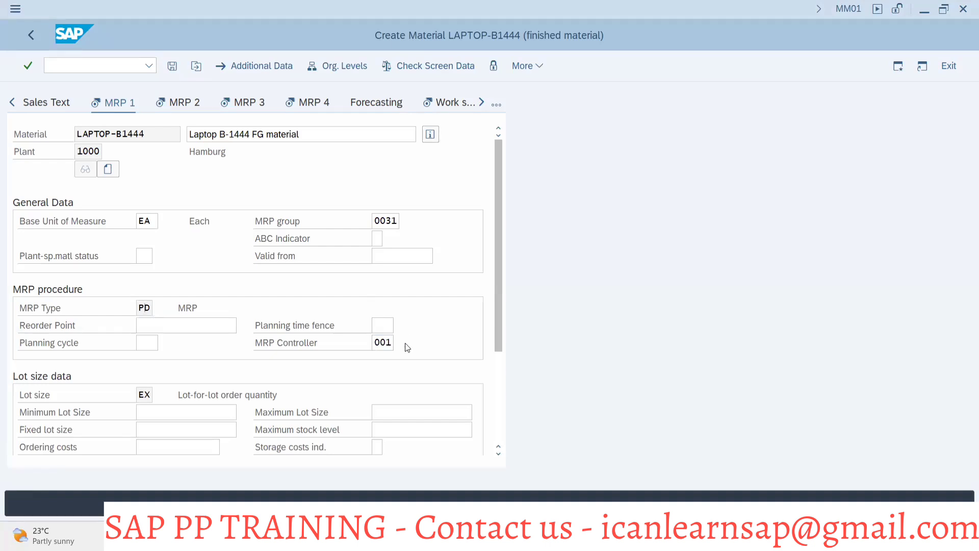
# Clear the MRP controller in the material's MRP 1 view and enter 001 again.
pyautogui.click(382, 341)
pyautogui.press('Delete')
pyautogui.press('Delete')
pyautogui.write('00')
pyautogui.press('BackSpace')
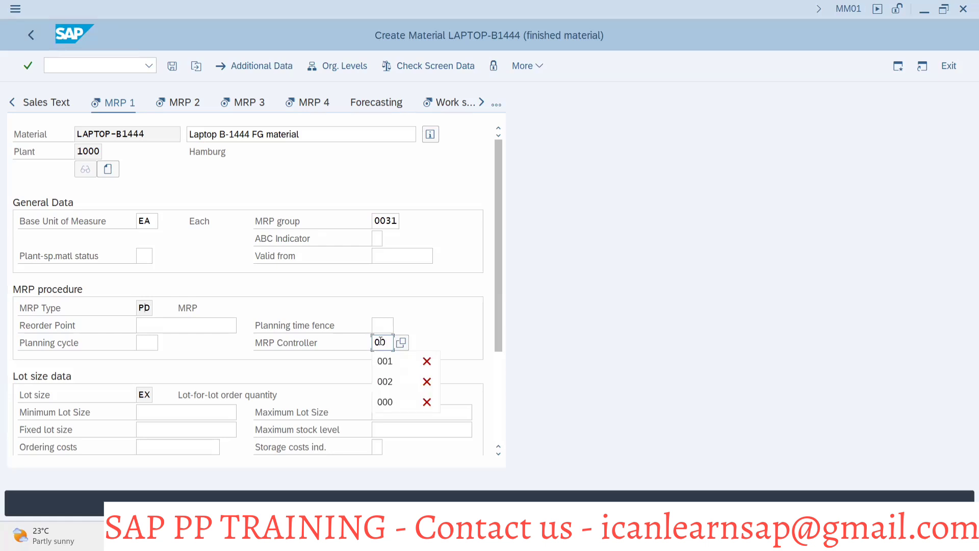
pyautogui.write('1')
# Check the material's lot size, in-house production time and scheduling margin key against profile B15's fixed and default settings.
pyautogui.click(141, 396)
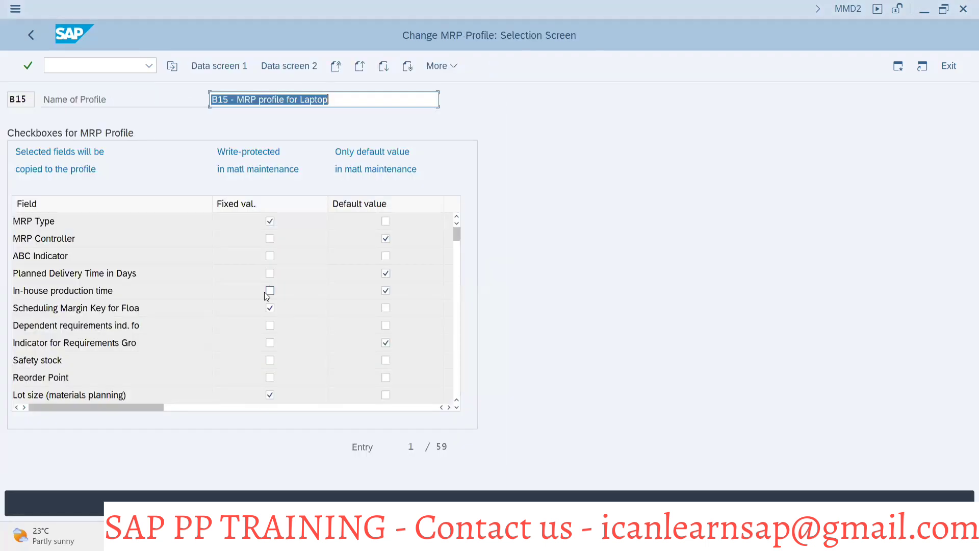
pyautogui.click(270, 395)
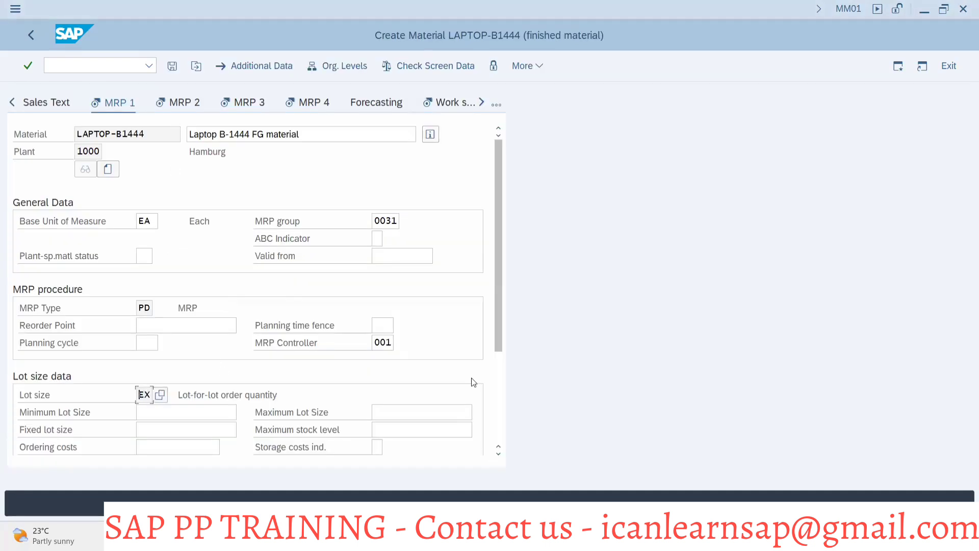
pyautogui.click(192, 103)
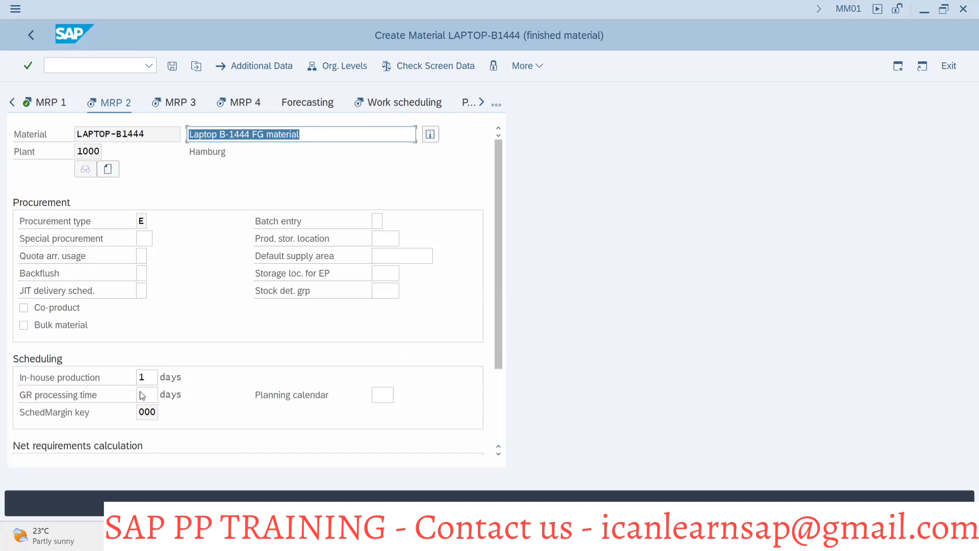
pyautogui.click(149, 374)
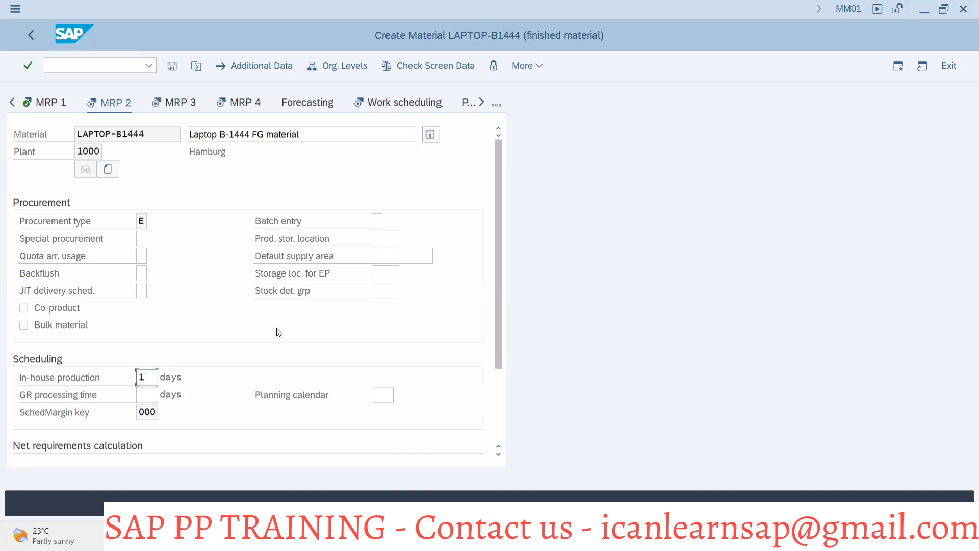
pyautogui.hotkey('alt', 'Tab')
pyautogui.hotkey('alt', 'Tab')
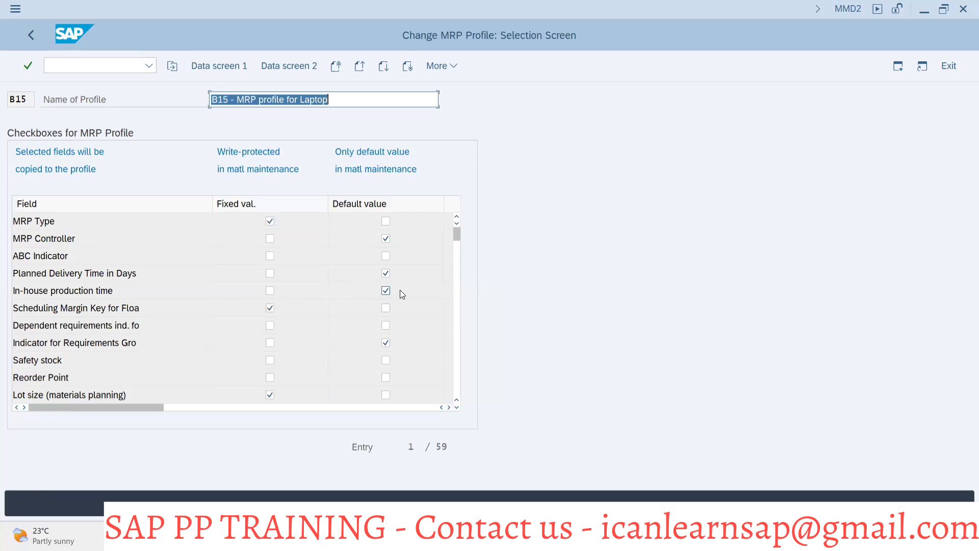
pyautogui.hotkey('alt', 'Tab')
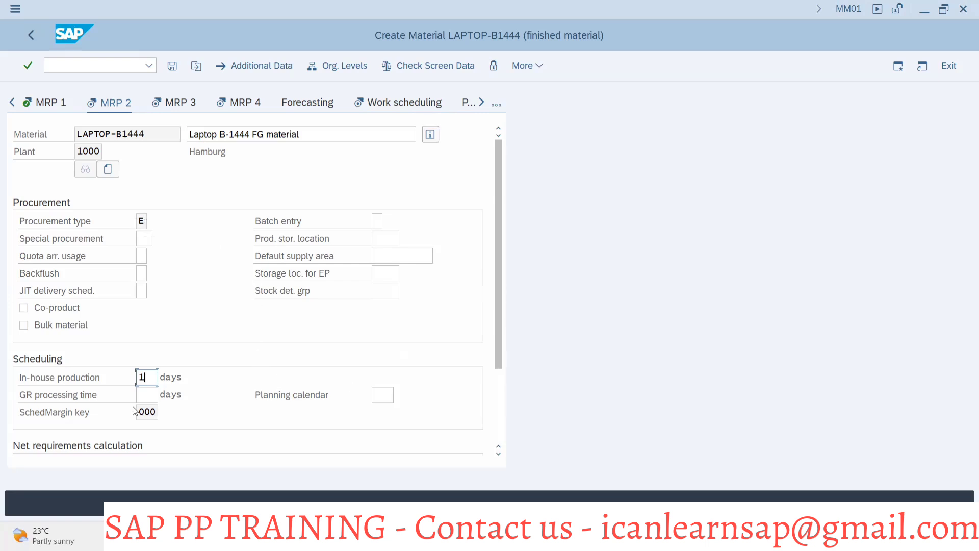
pyautogui.click(150, 413)
# Go through the MRP 3 and MRP 4 views, set the forecast model to D, and continue to Accounting 1.
pyautogui.click(185, 101)
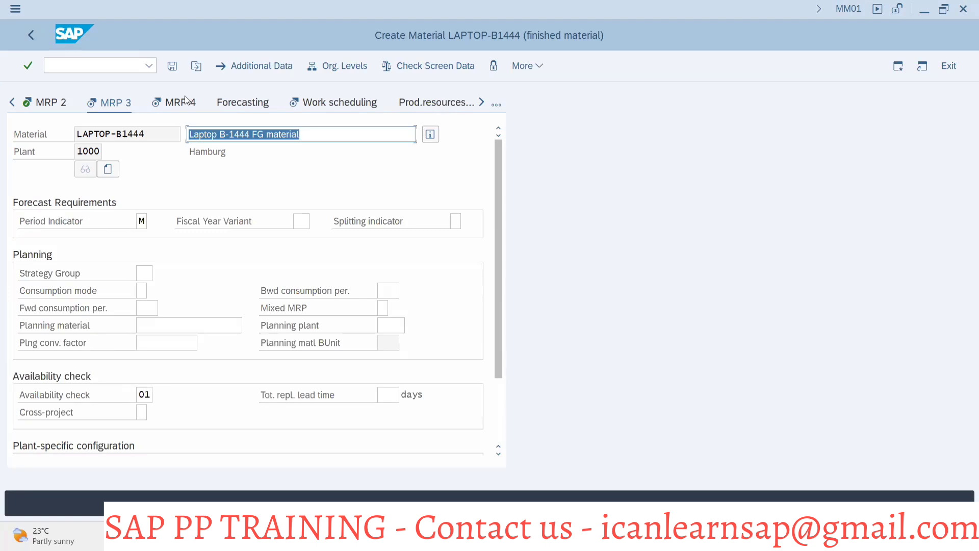
pyautogui.click(185, 97)
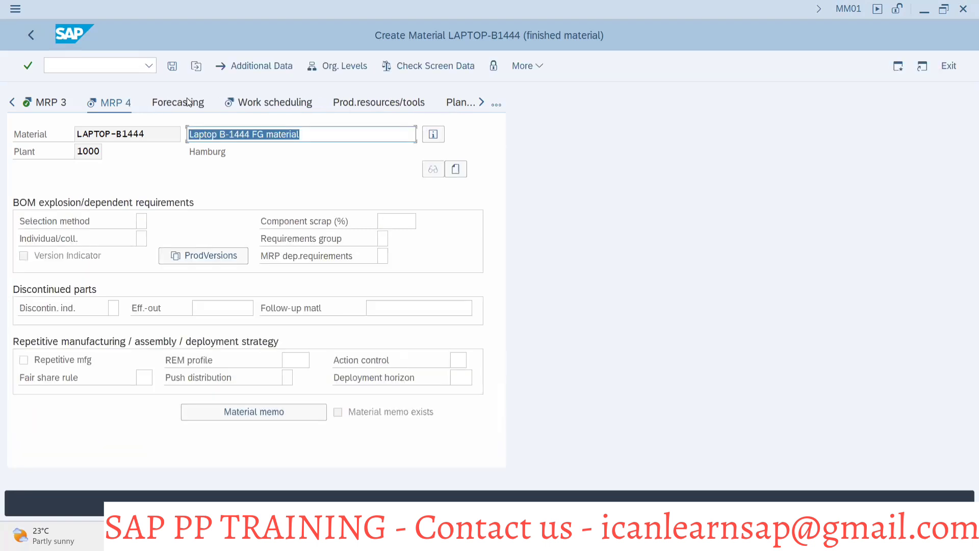
pyautogui.click(195, 104)
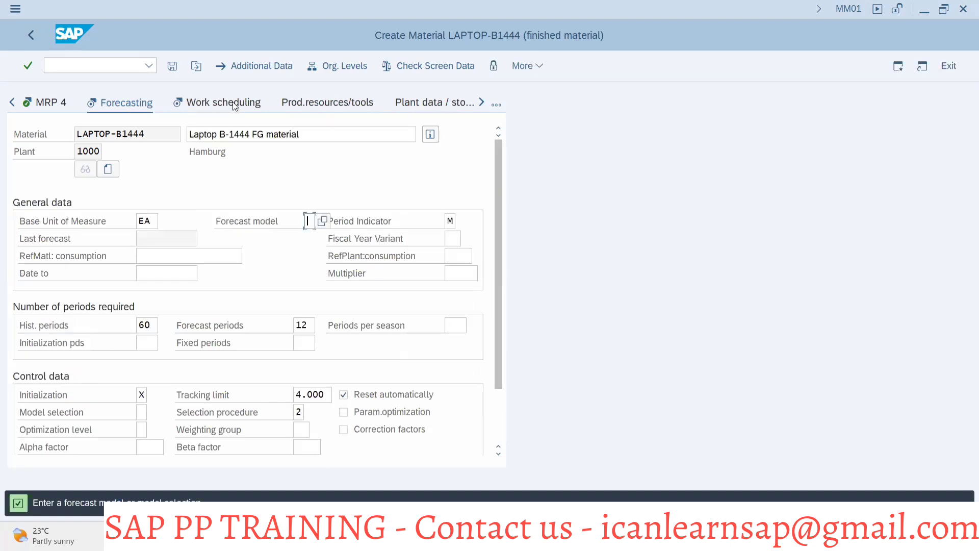
pyautogui.write('D')
pyautogui.click(237, 103)
pyautogui.press('Return')
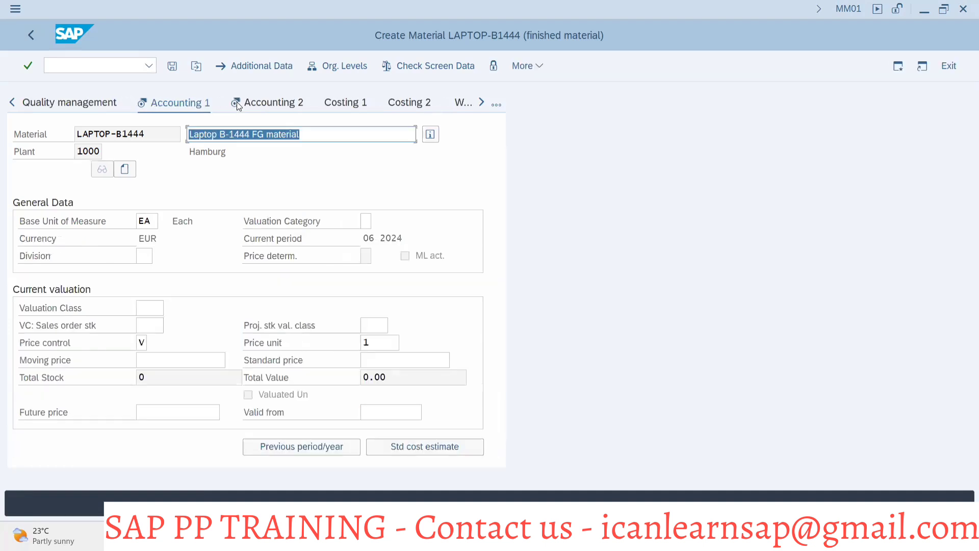
# Set the valuation class to 7920 and the standard price to 580000, and save the material through the remaining views.
pyautogui.click(145, 312)
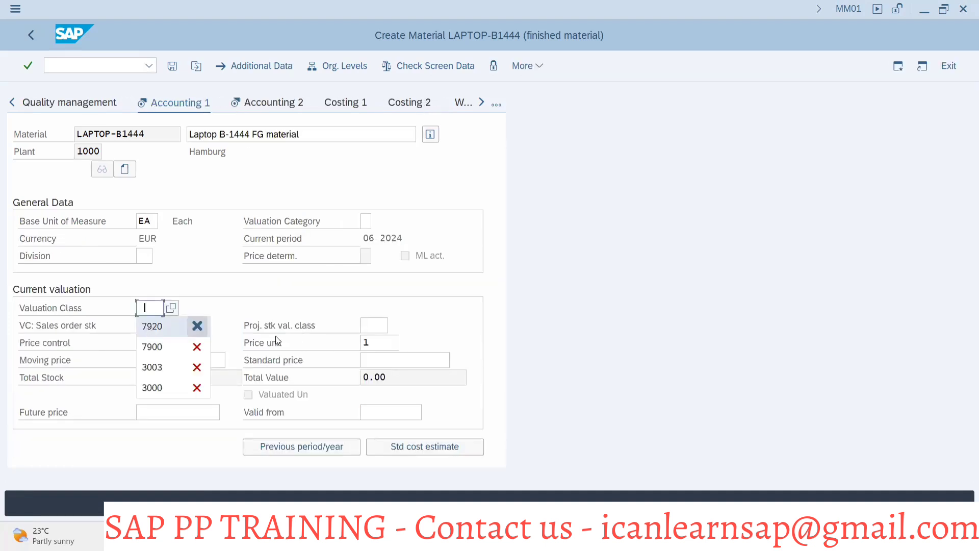
pyautogui.click(146, 327)
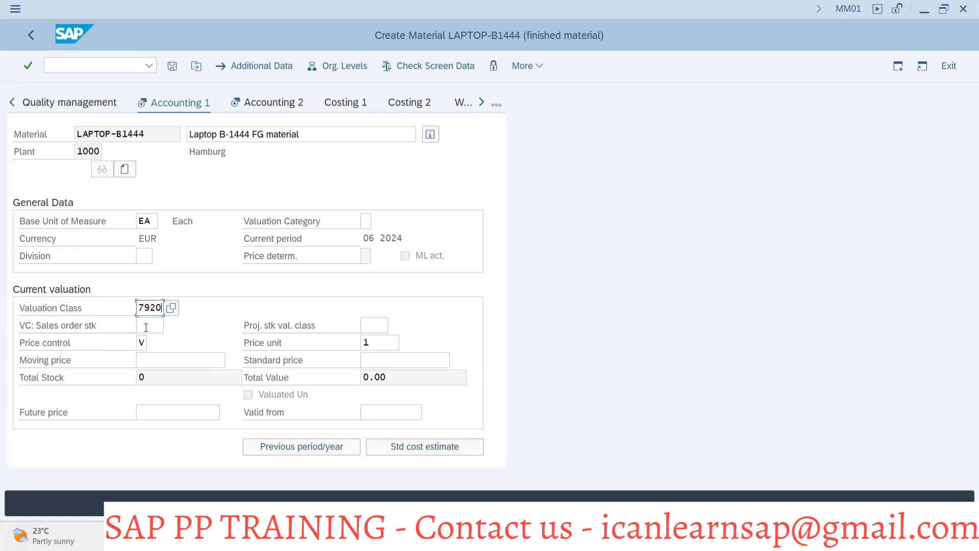
pyautogui.click(380, 360)
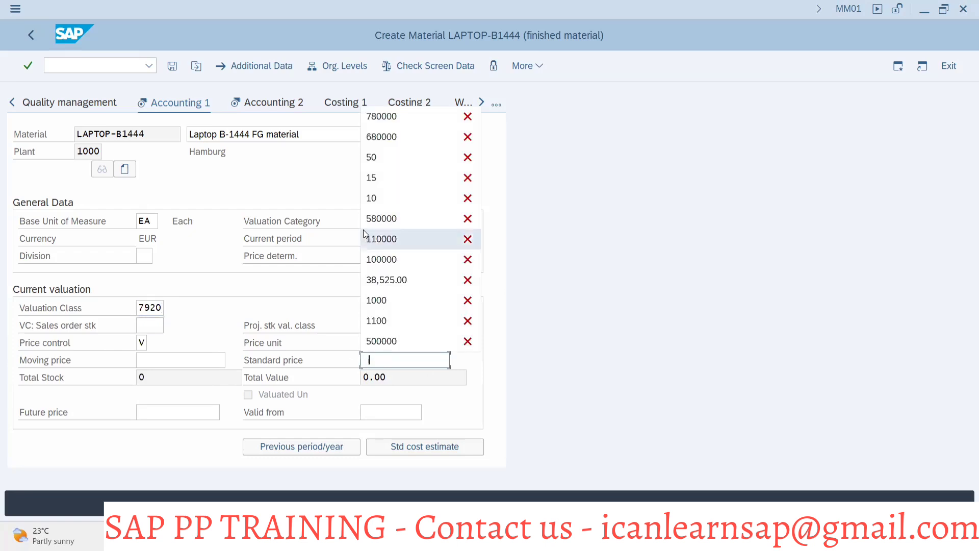
pyautogui.click(388, 219)
pyautogui.press('Return')
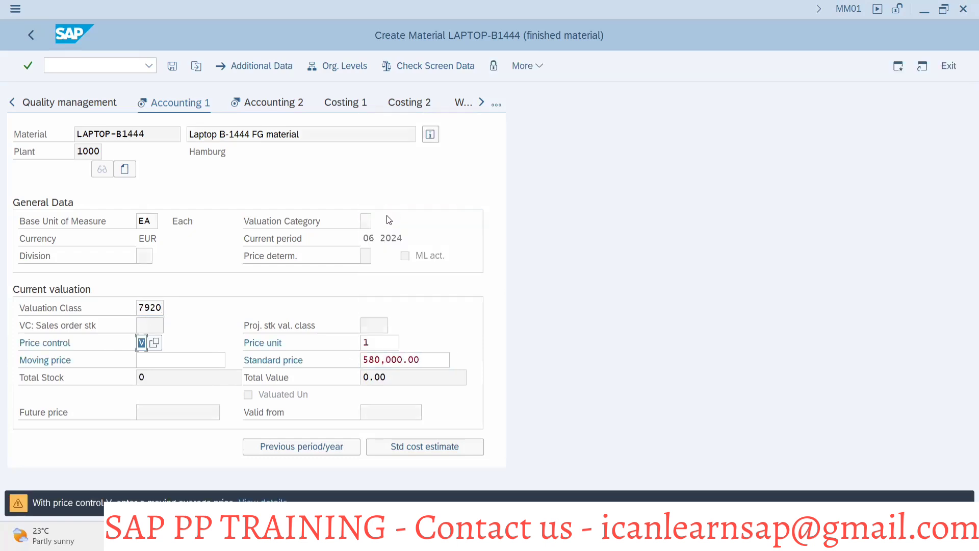
pyautogui.press('Return')
pyautogui.press('Return')
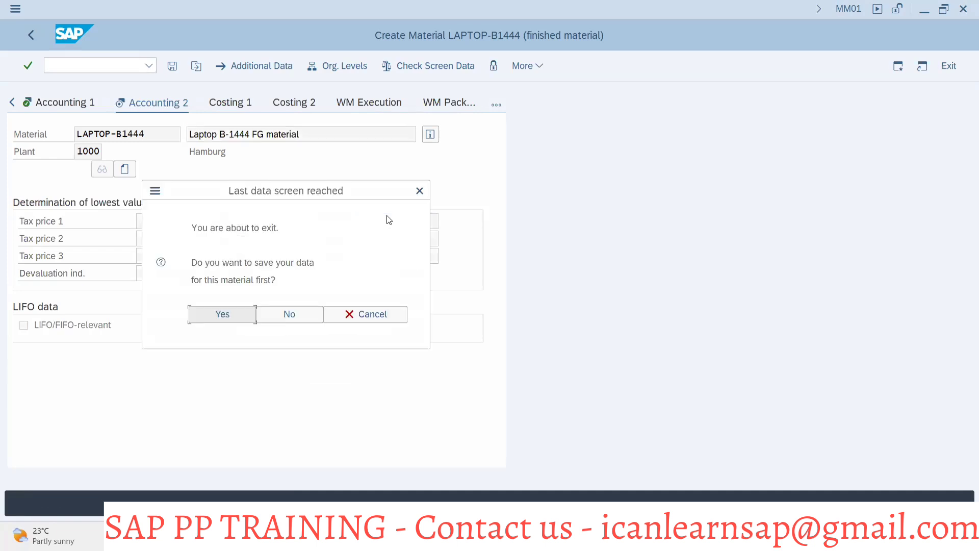
pyautogui.press('Return')
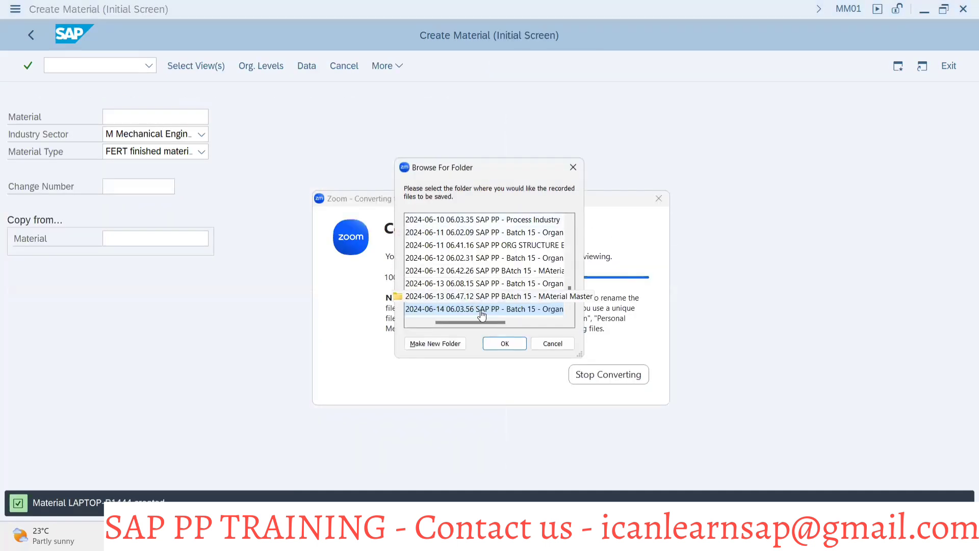
# Accept the Zoom recording folder and switch to PowerPoint's "Default values for material" slide.
pyautogui.click(500, 344)
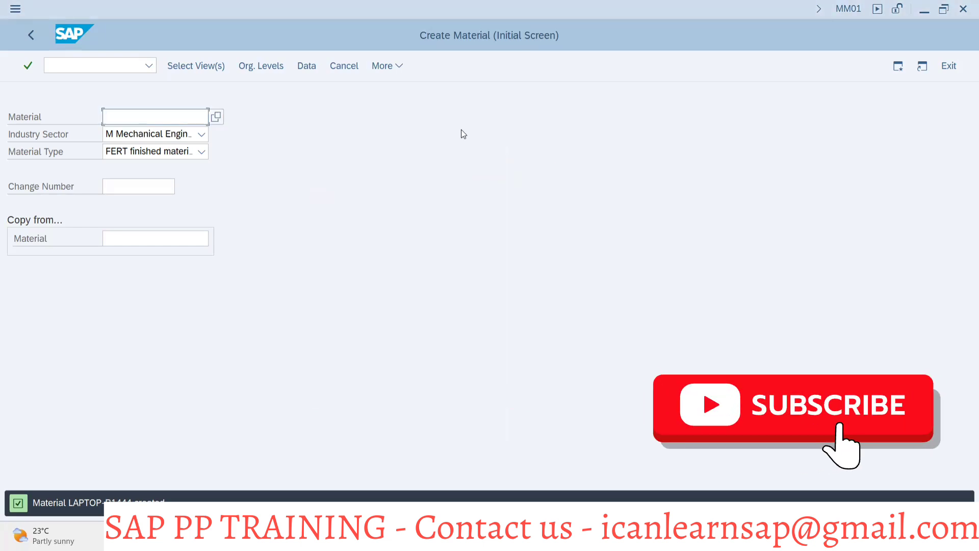
pyautogui.hotkey('alt', 'Tab')
pyautogui.hotkey('alt', 'Tab')
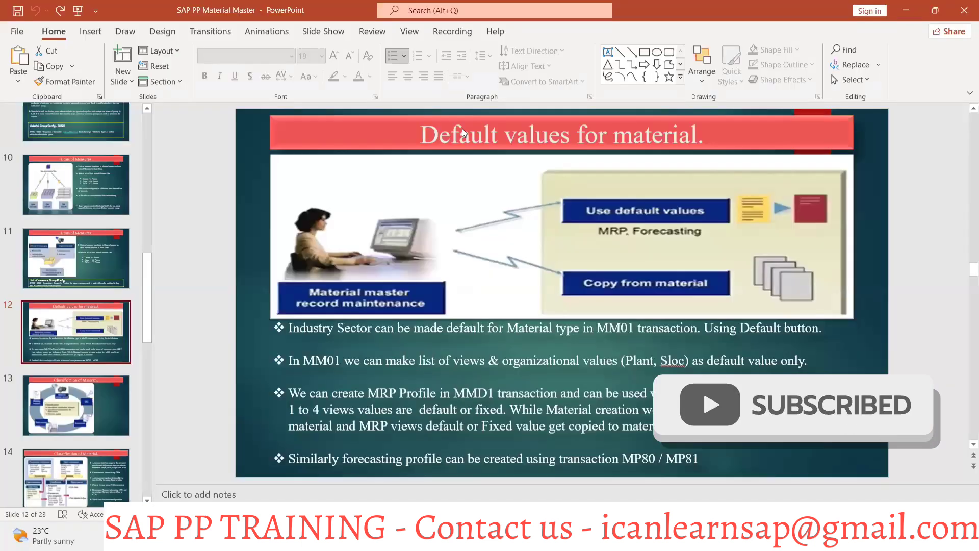